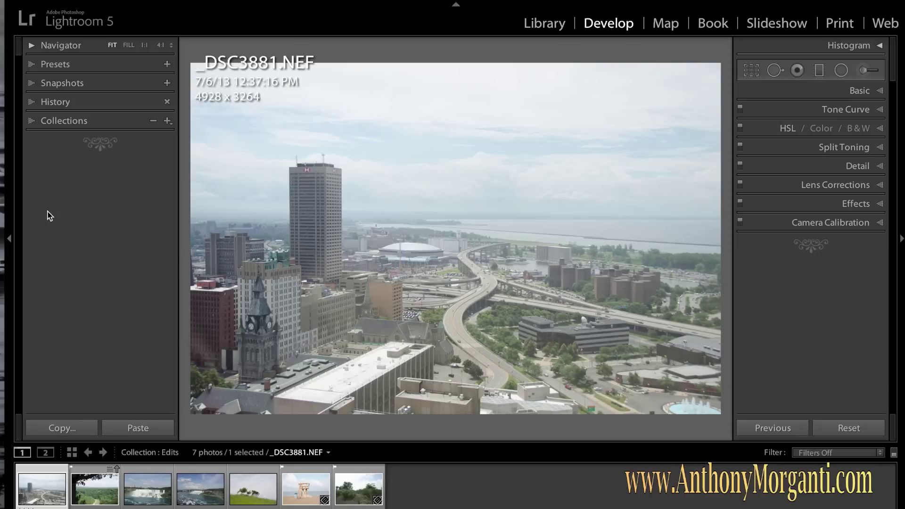
Step: Hide the left-hand panels and switch off the loupe info overlay on _DSC3881.NEF
click(8, 239)
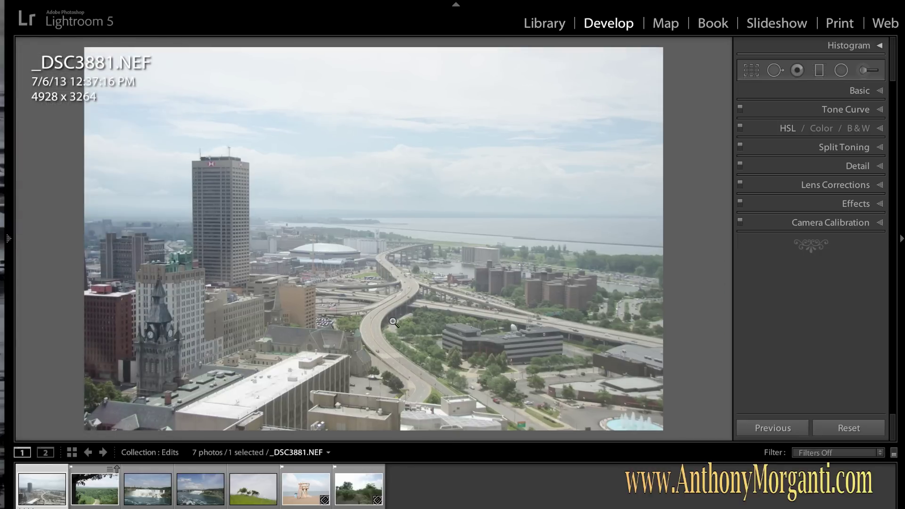
key(i)
key(i)
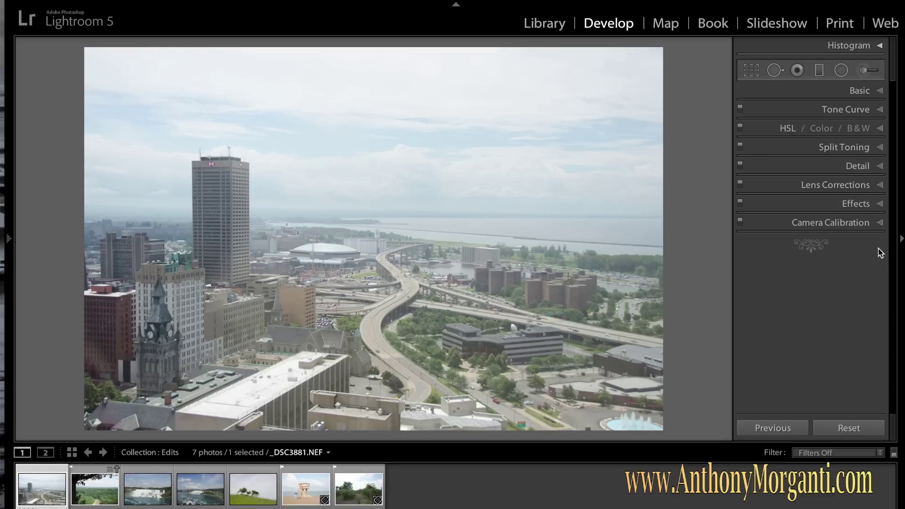
Step: Set Highlights -100, Shadows +100, Whites +37 and Blacks -76, using clipping previews for Whites and Blacks
click(878, 90)
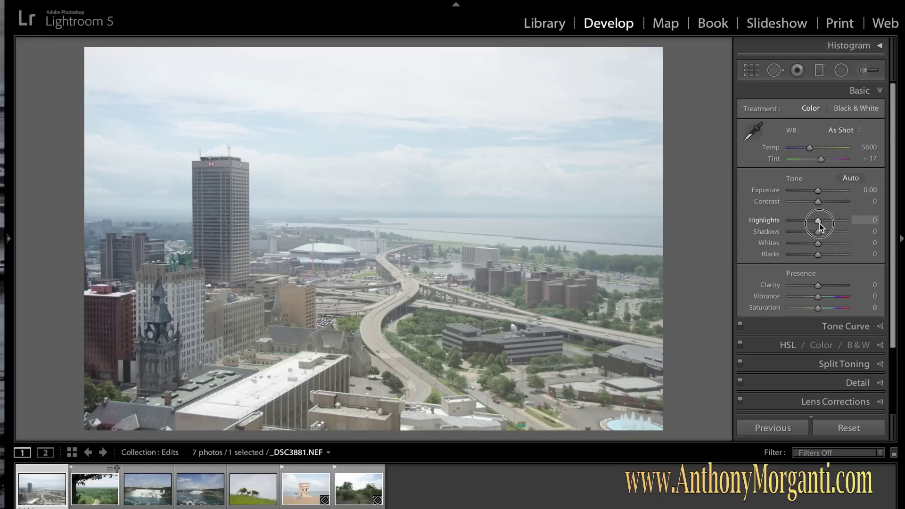
drag(818, 224, 855, 234)
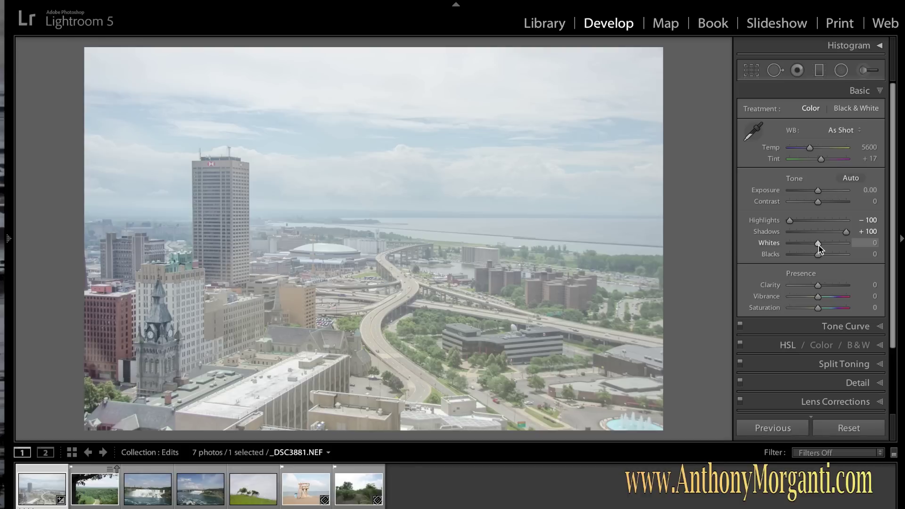
key(alt)
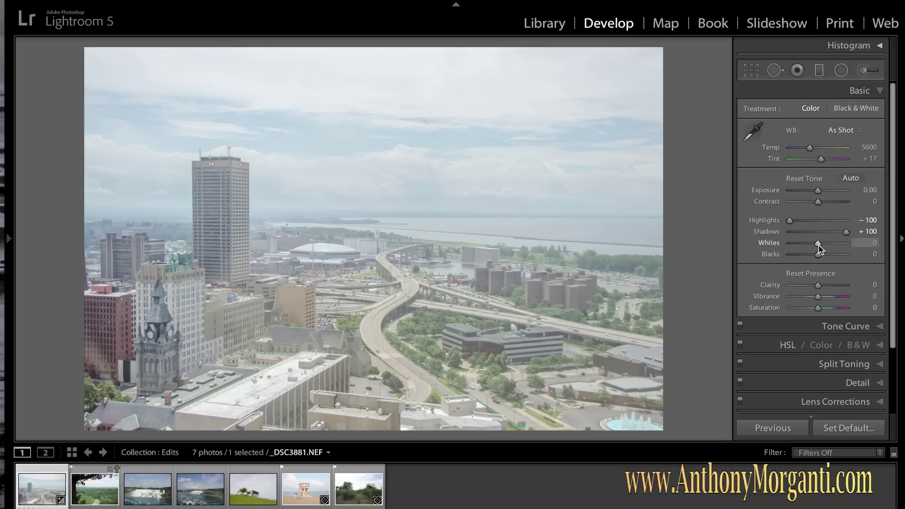
alt+click(818, 244)
drag(819, 245, 829, 245)
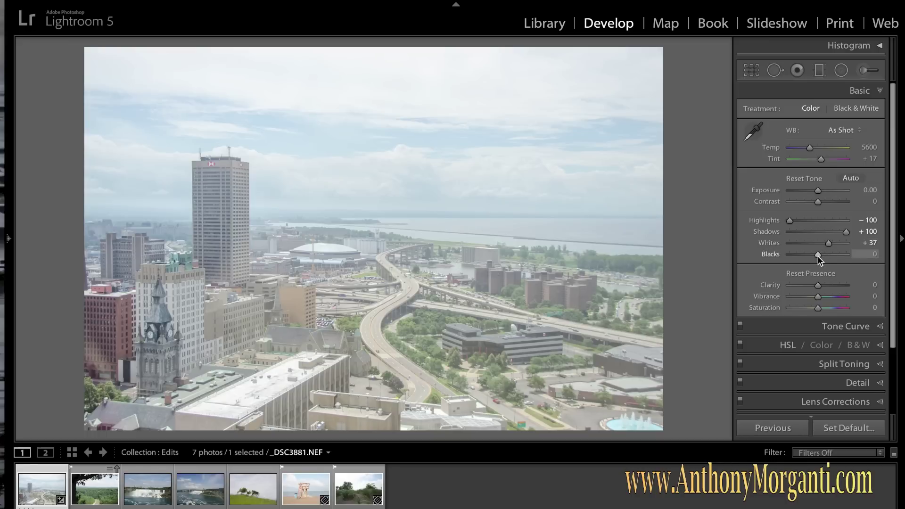
drag(818, 256, 797, 256)
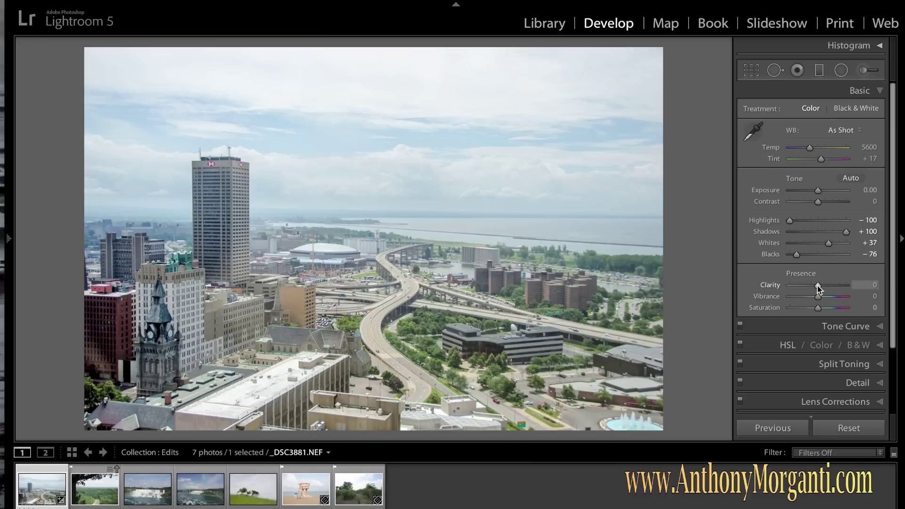
Step: Raise Clarity to +42, Vibrance to +21 and Contrast to +32, then fold away the Basic panel
drag(817, 286, 830, 288)
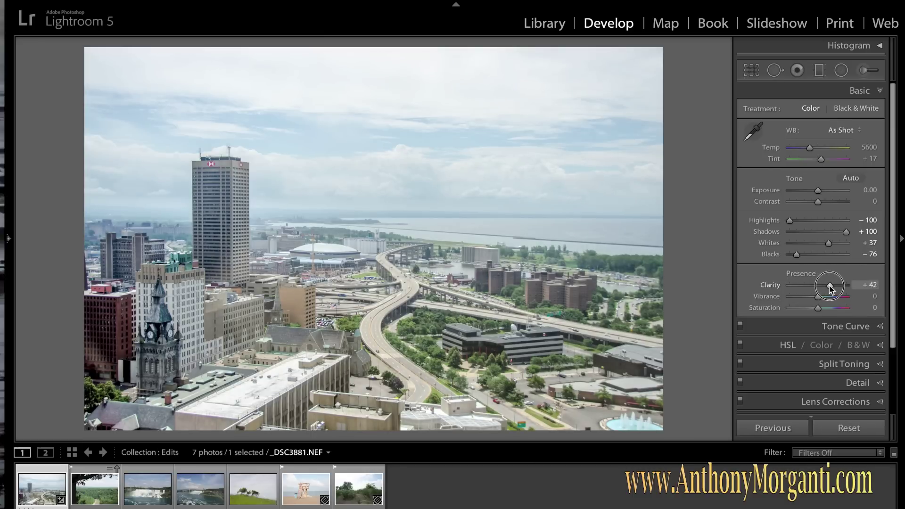
click(819, 297)
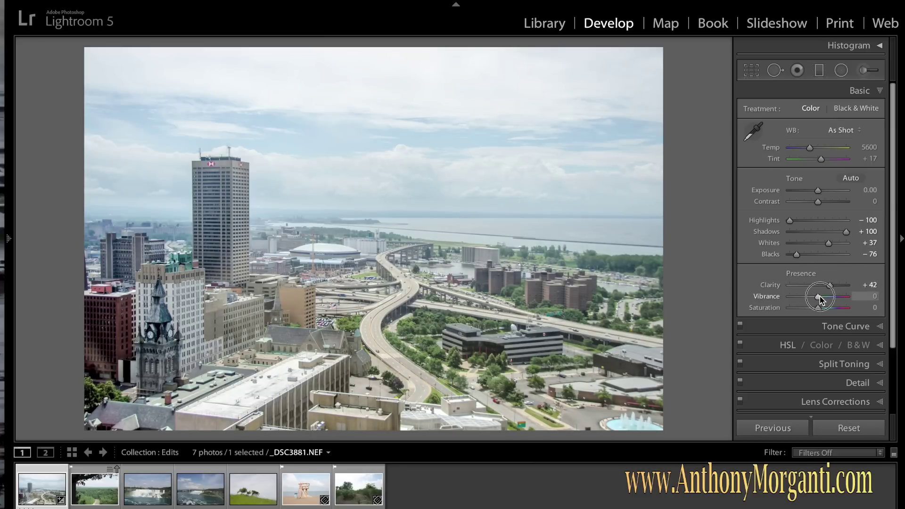
drag(821, 296, 825, 297)
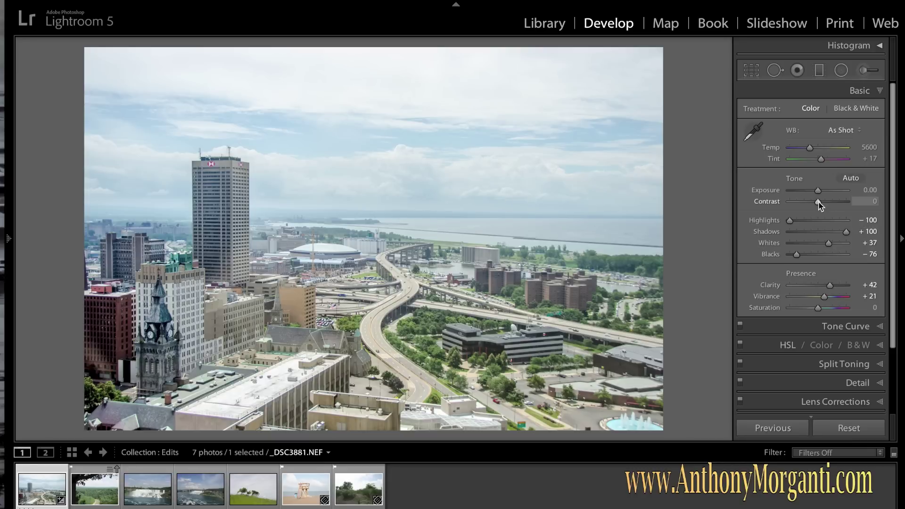
drag(819, 203, 828, 203)
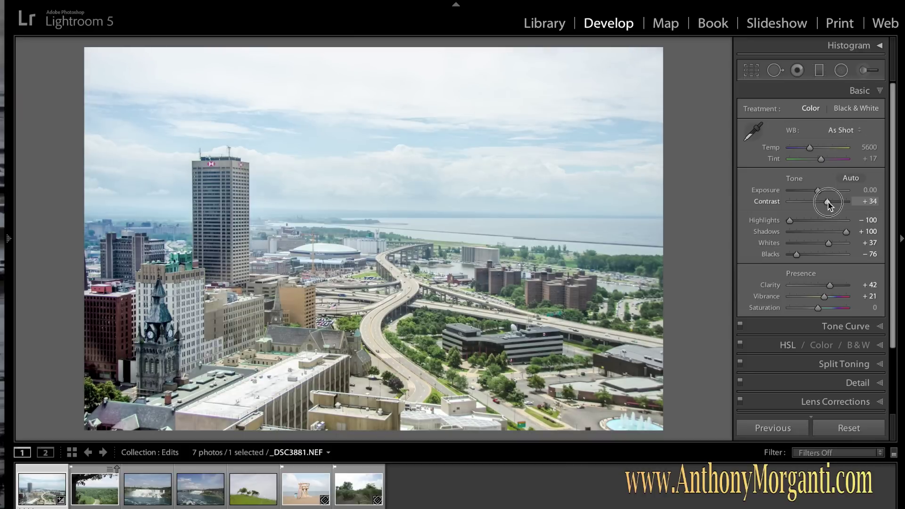
drag(829, 202, 827, 202)
click(879, 91)
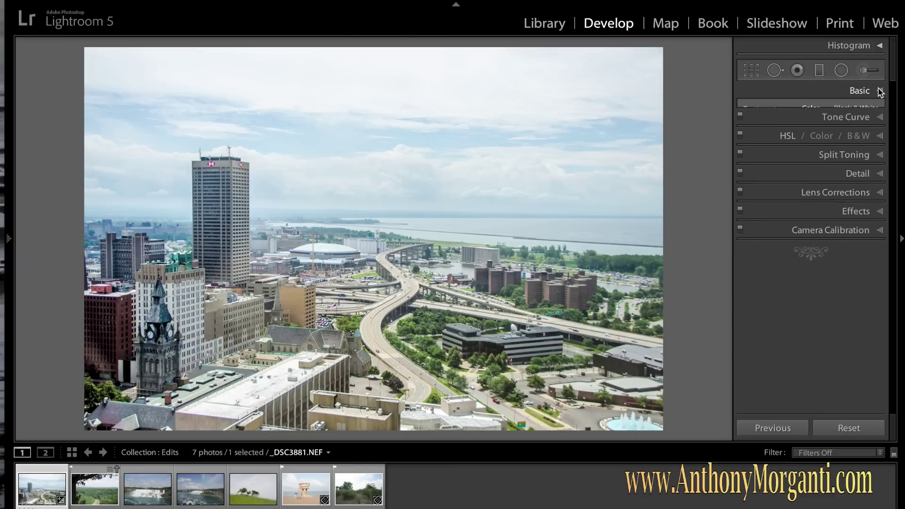
Step: Boost HSL saturation: Blue +54, Green +22 and Yellow +22
click(881, 130)
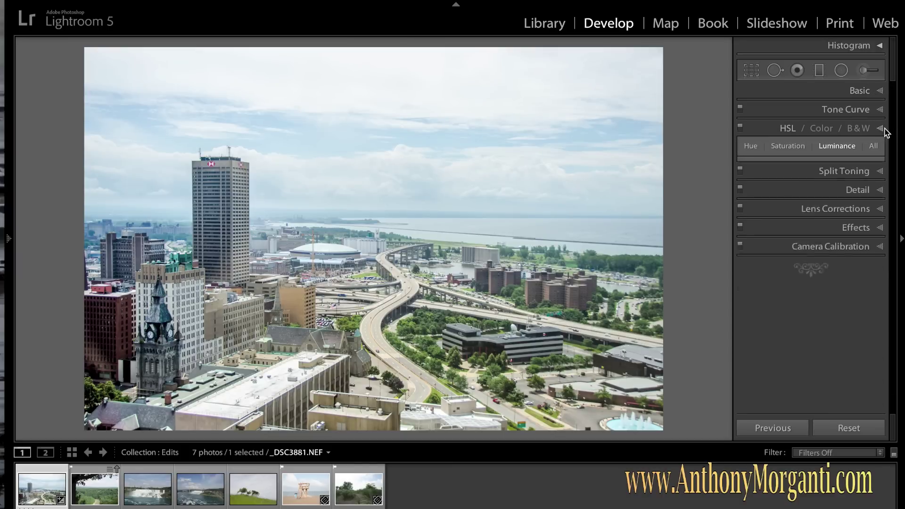
click(775, 152)
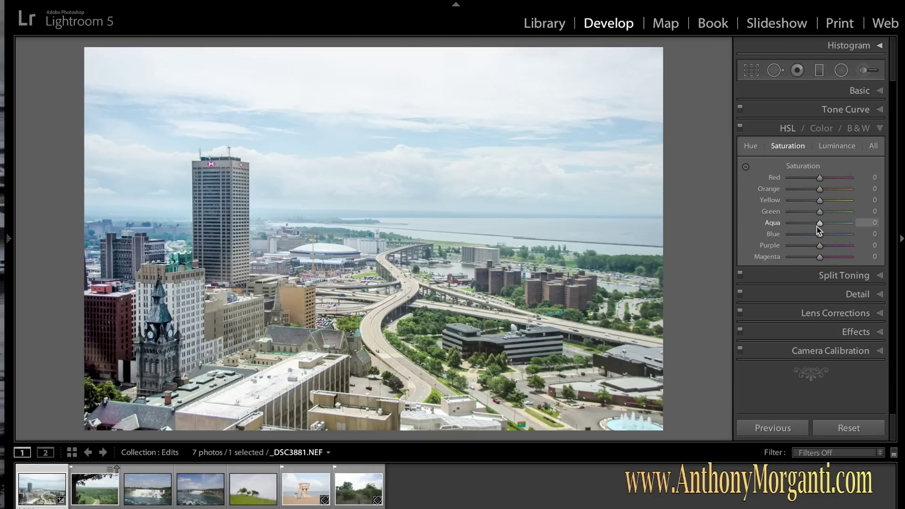
drag(819, 237, 836, 236)
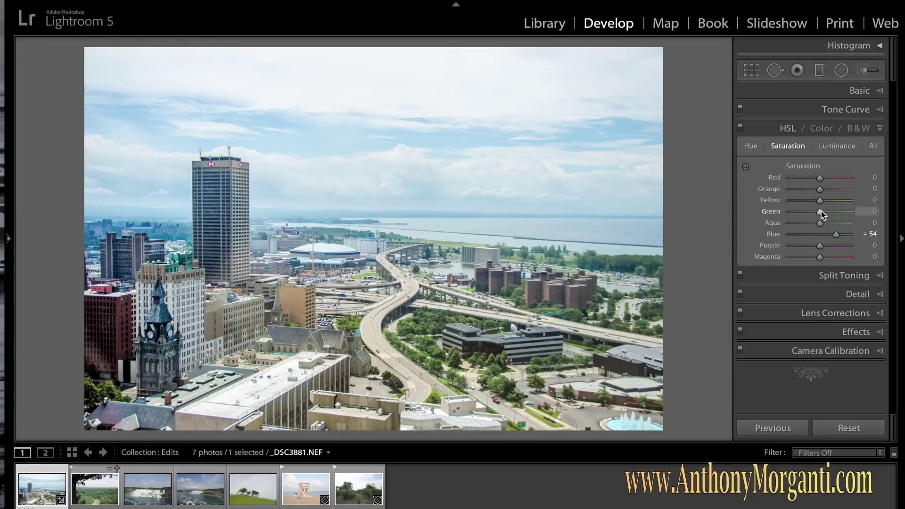
drag(820, 215, 829, 204)
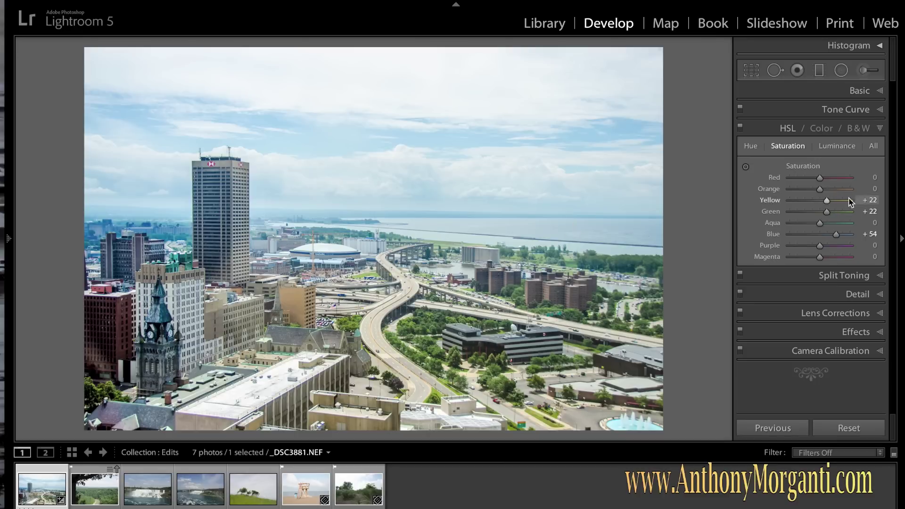
Step: Set HSL luminance to Blue -37, Yellow +21 and Green +25, then collapse the HSL panel
click(837, 146)
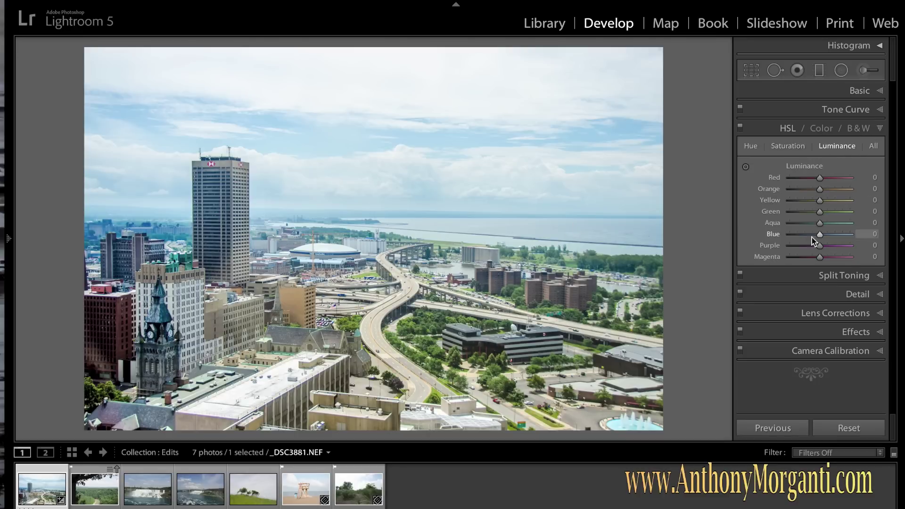
drag(820, 238, 810, 238)
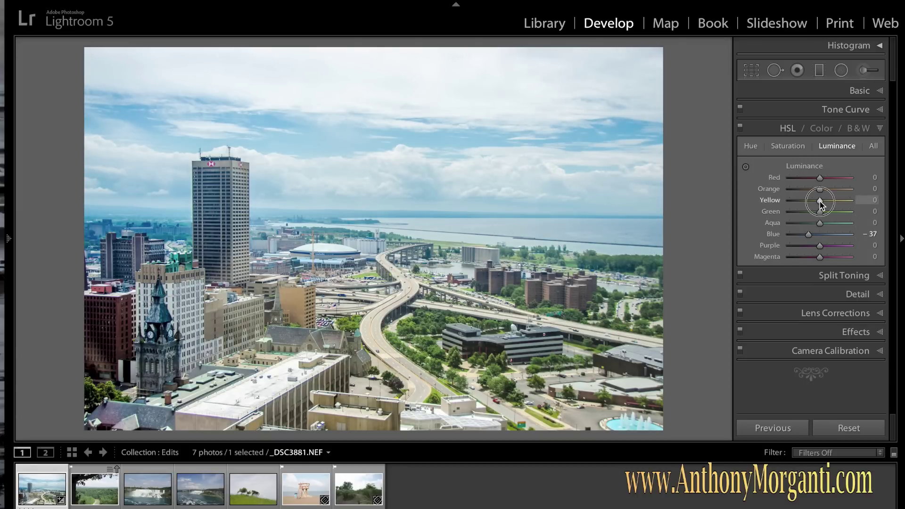
drag(820, 201, 826, 202)
drag(821, 211, 827, 212)
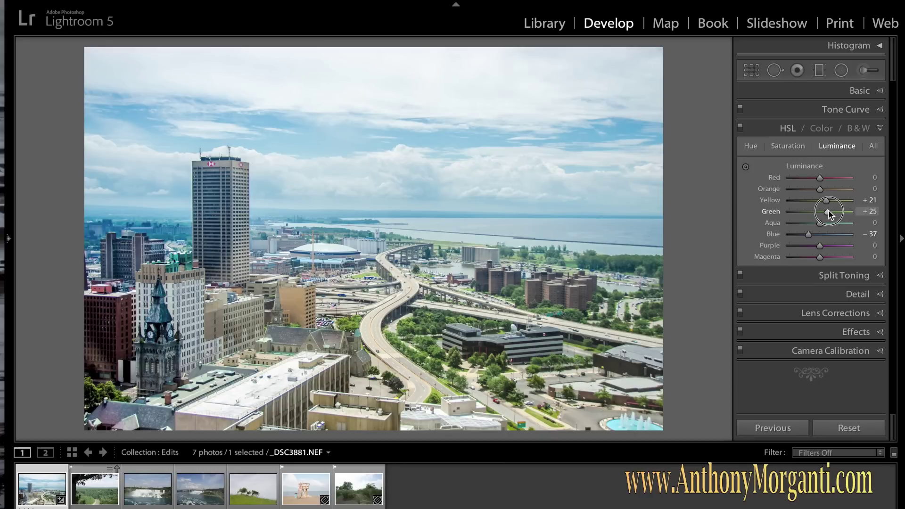
click(880, 129)
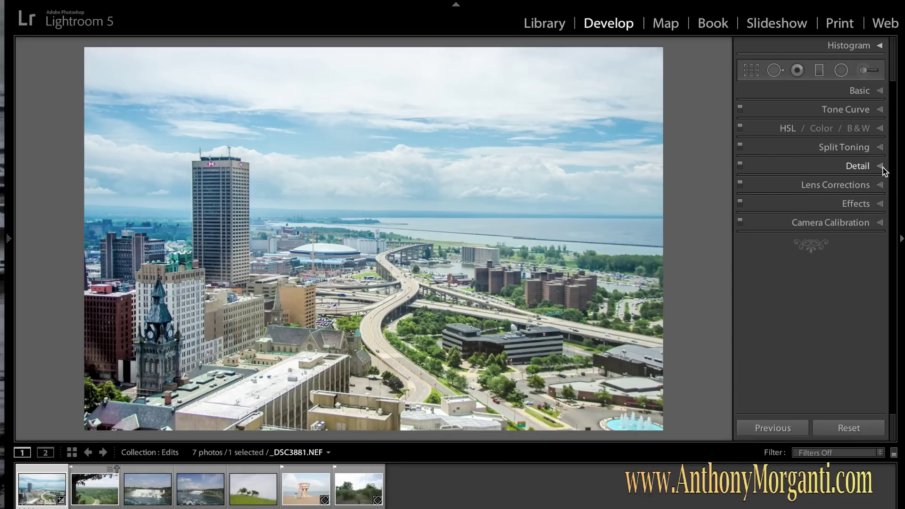
Step: In the Detail panel, set Sharpening Amount to 72 and Luminance noise reduction to 41
click(881, 167)
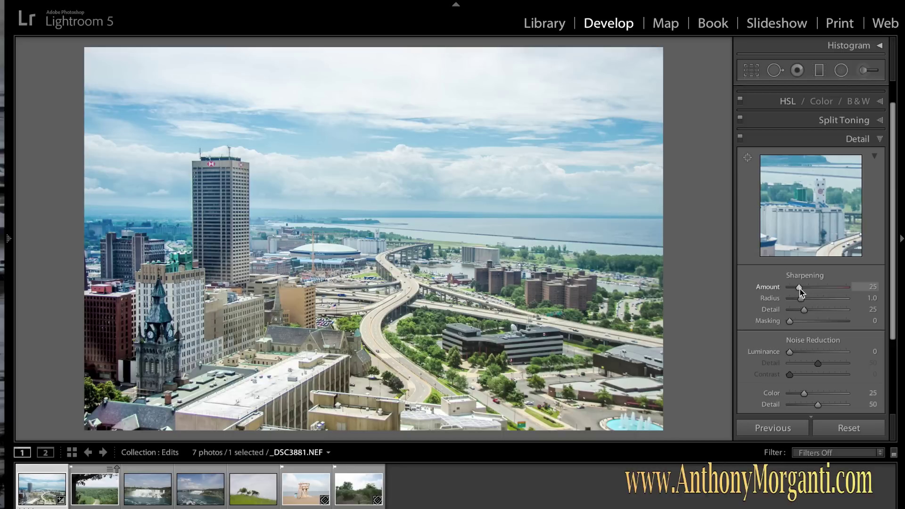
drag(799, 289, 817, 292)
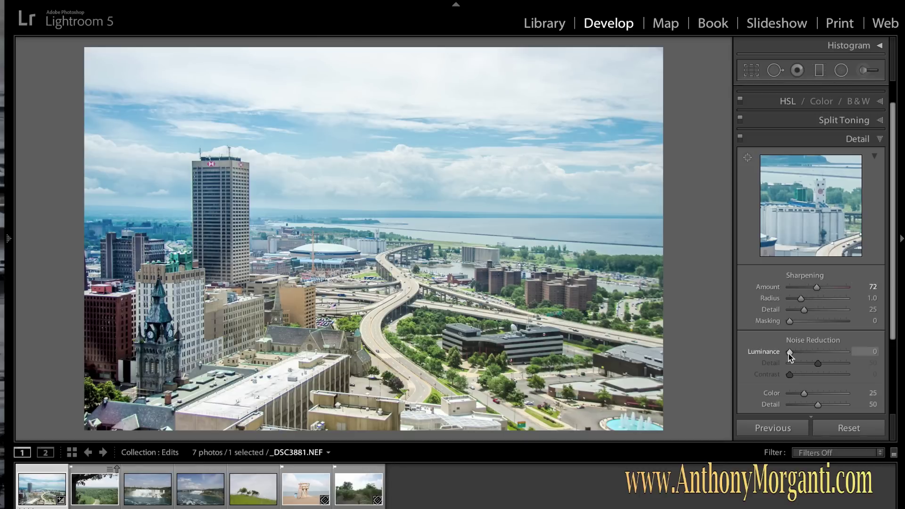
drag(789, 352, 811, 353)
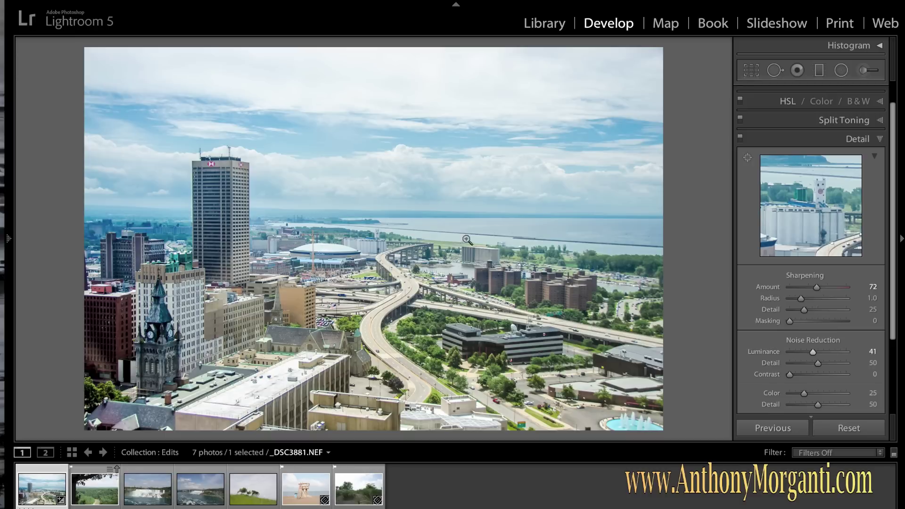
click(880, 140)
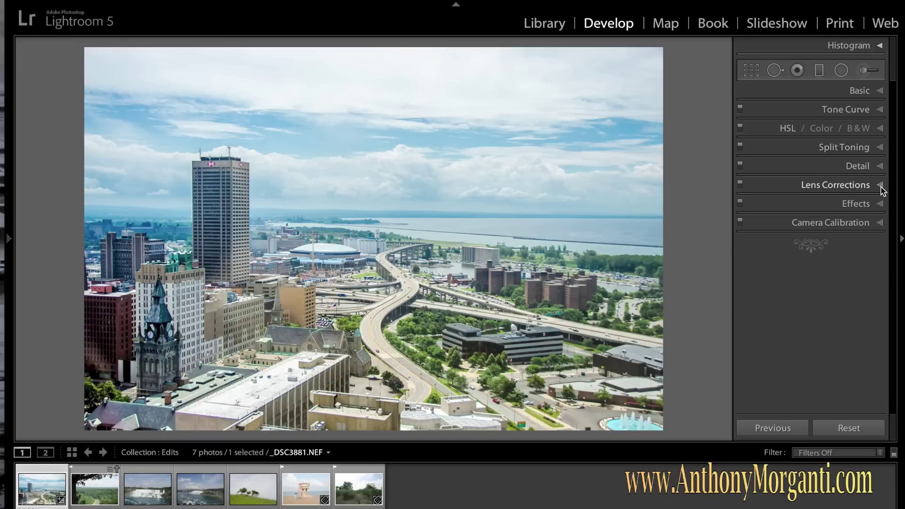
Step: Apply Upright Auto in Lens Corrections to straighten the city buildings
click(881, 189)
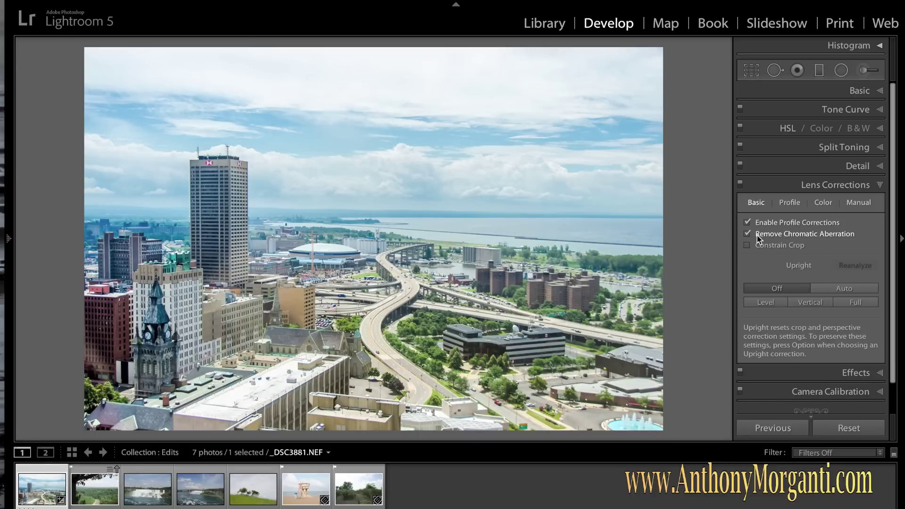
click(845, 288)
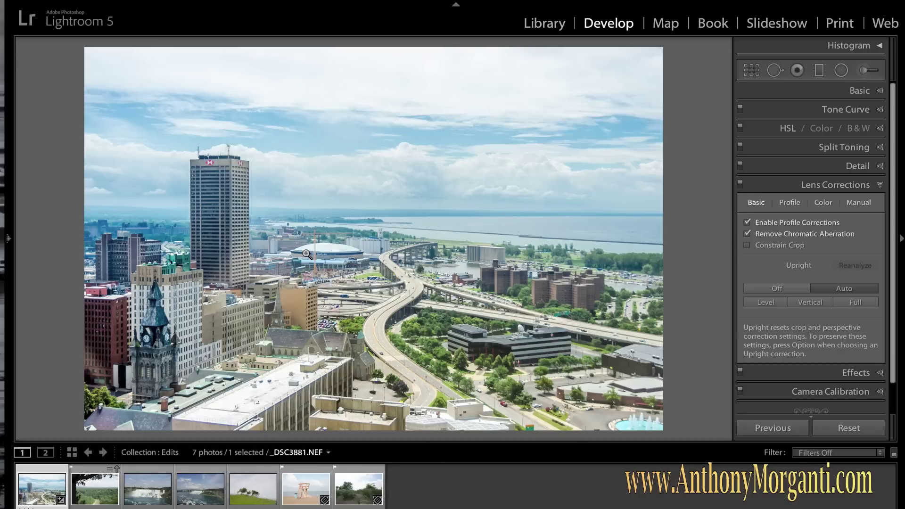
Step: Set Post-Crop Vignetting Amount to -20 in Effects, then bring the left-hand panels back
click(879, 185)
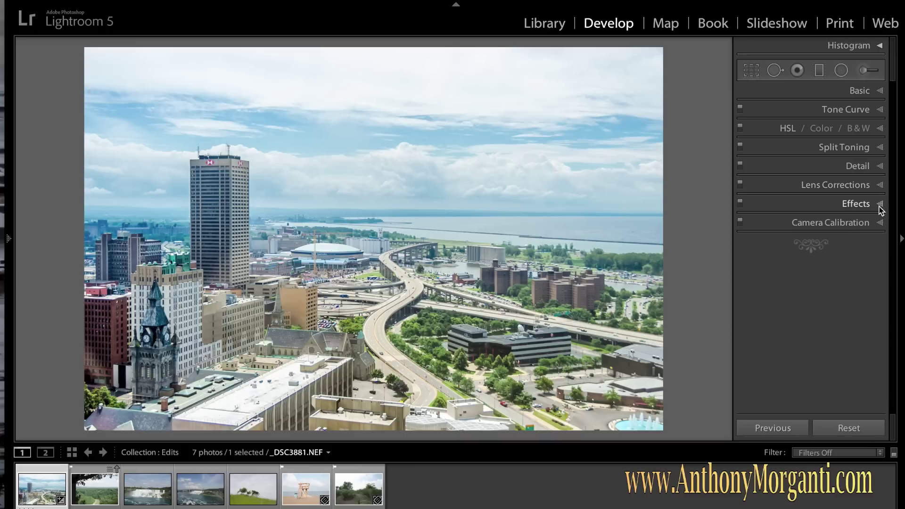
click(882, 206)
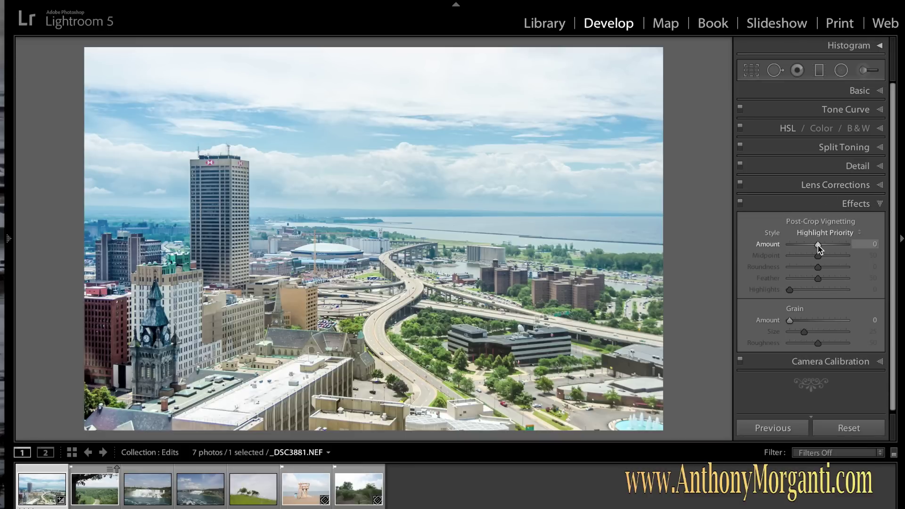
drag(817, 245, 813, 245)
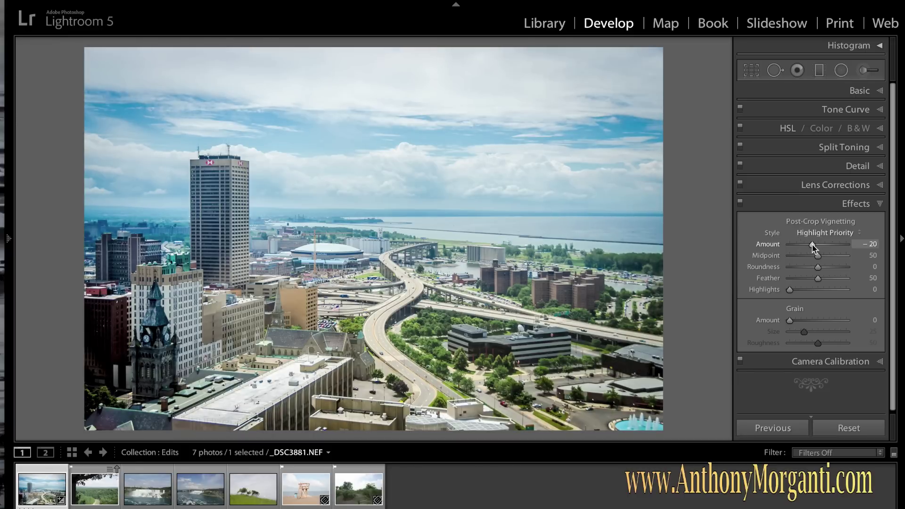
click(880, 205)
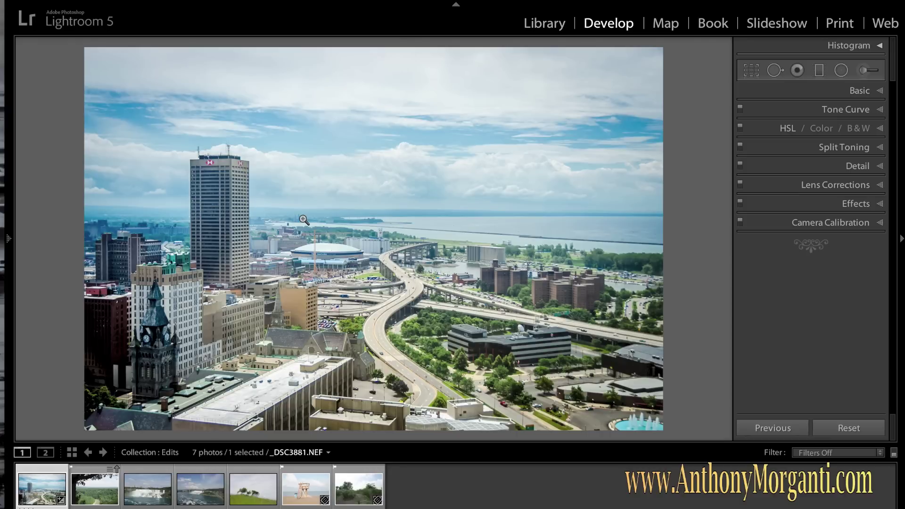
mouse_move(8, 238)
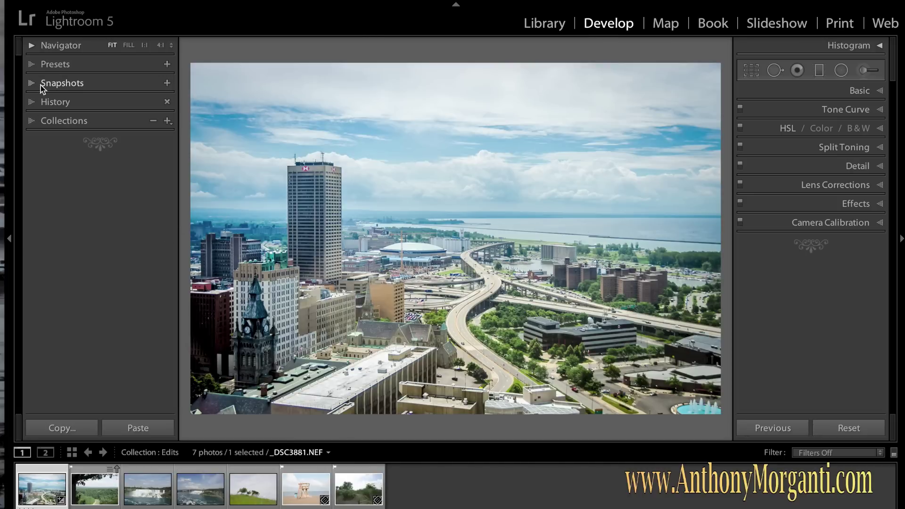
Step: Expand the Presets list, collapse Lightroom General Presets, and start a new Develop preset
click(31, 66)
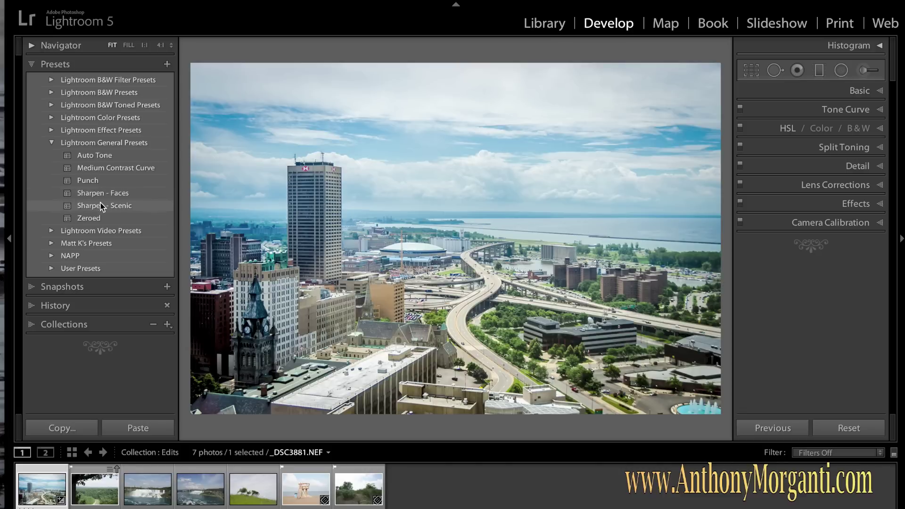
click(52, 143)
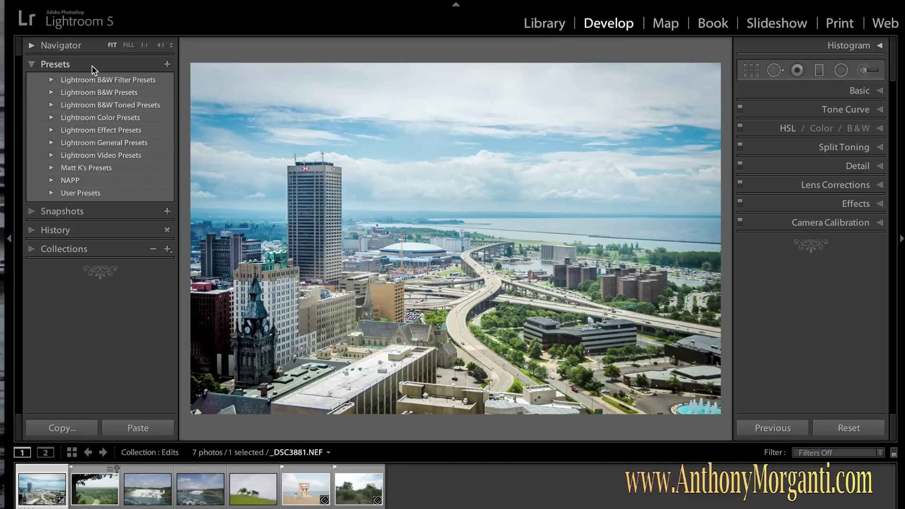
click(167, 65)
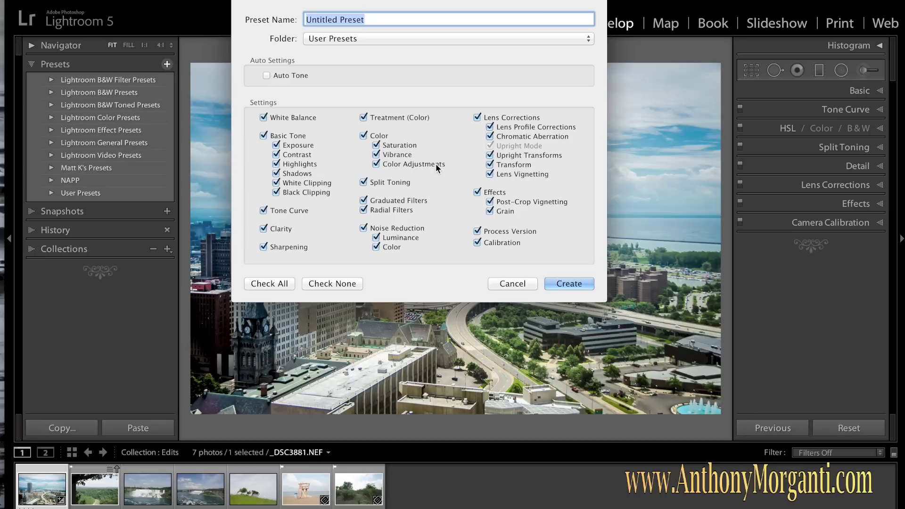
Step: Name the preset 'Landscape With Blue Sky', exclude Lens Corrections, and create it
text(Lan)
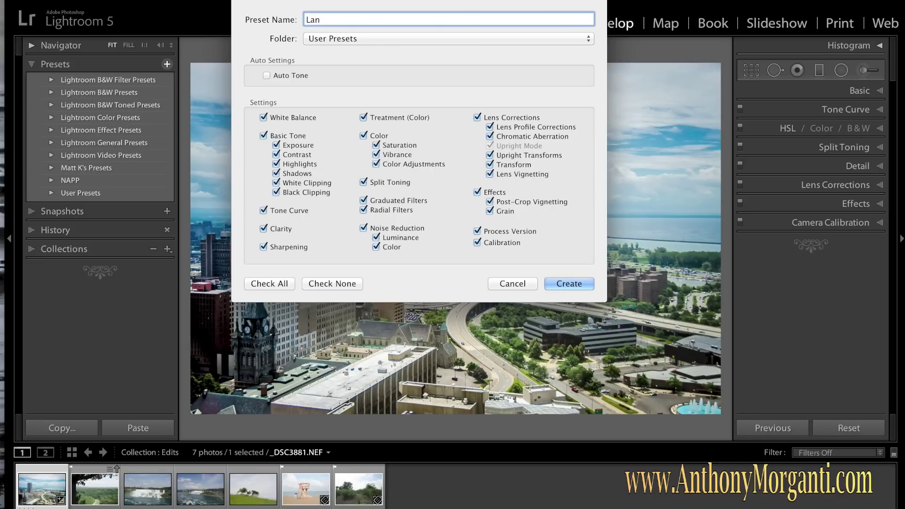
text(dscape With Blue Sky)
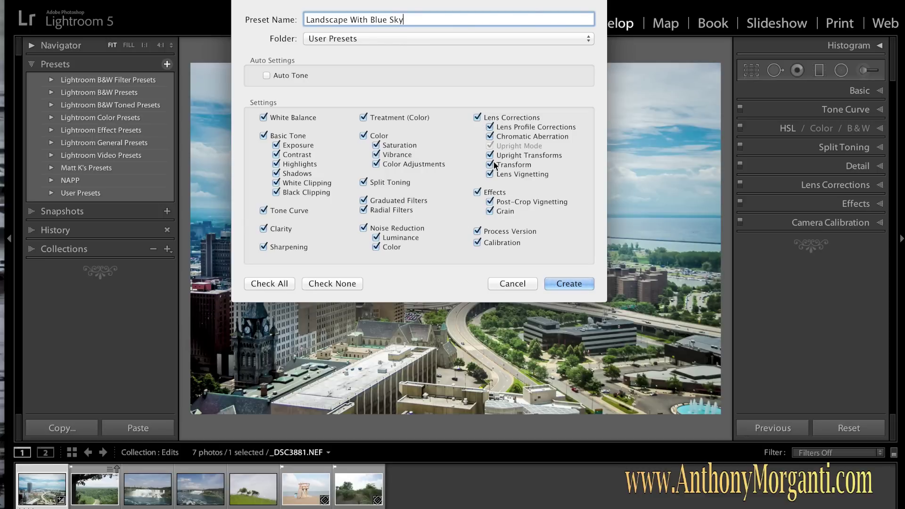
click(477, 117)
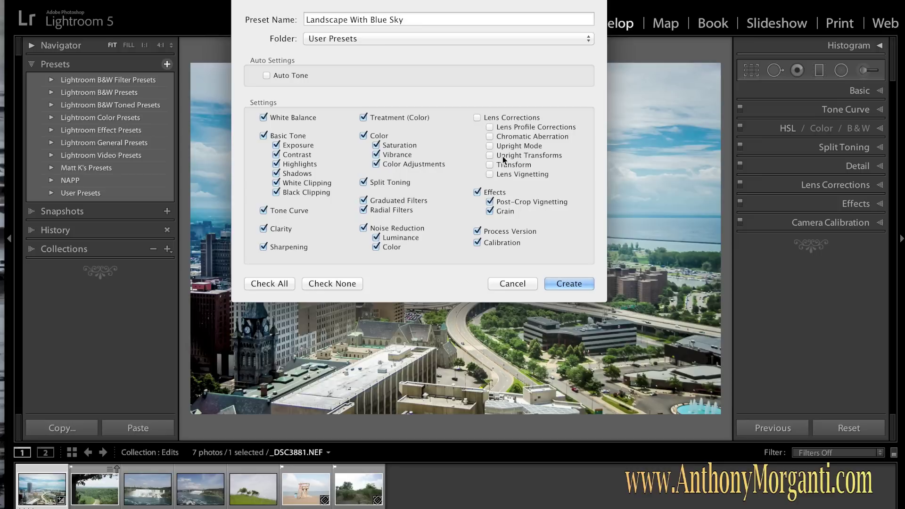
click(565, 284)
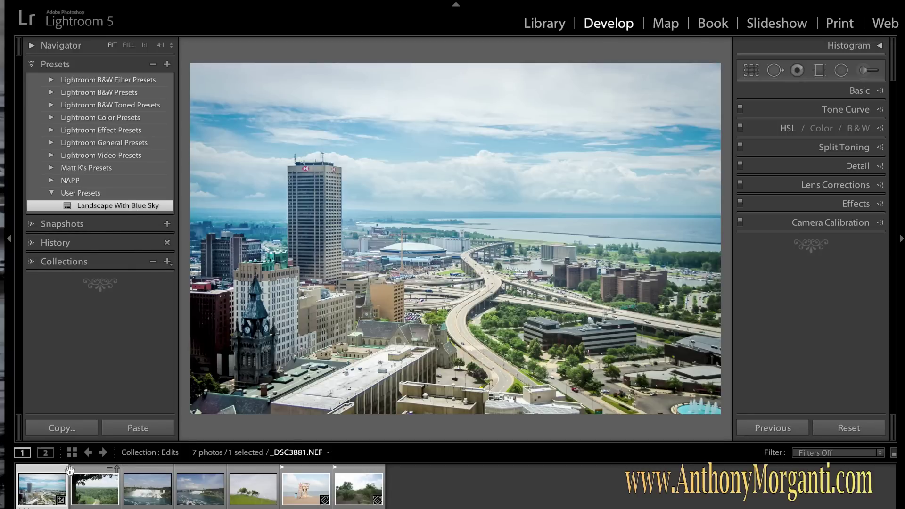
Step: Apply Landscape With Blue Sky to _DSC3791.NEF, then adjust Whites to +41 and Blacks to -52
click(81, 488)
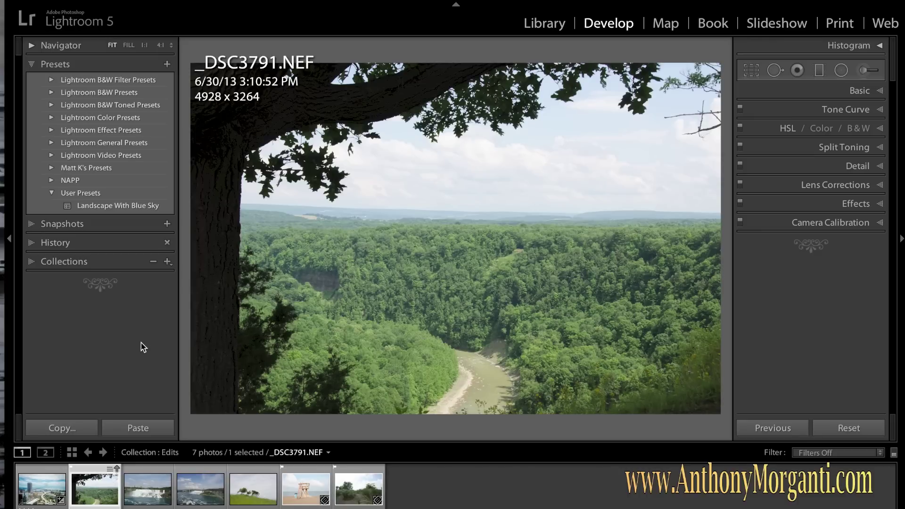
click(108, 207)
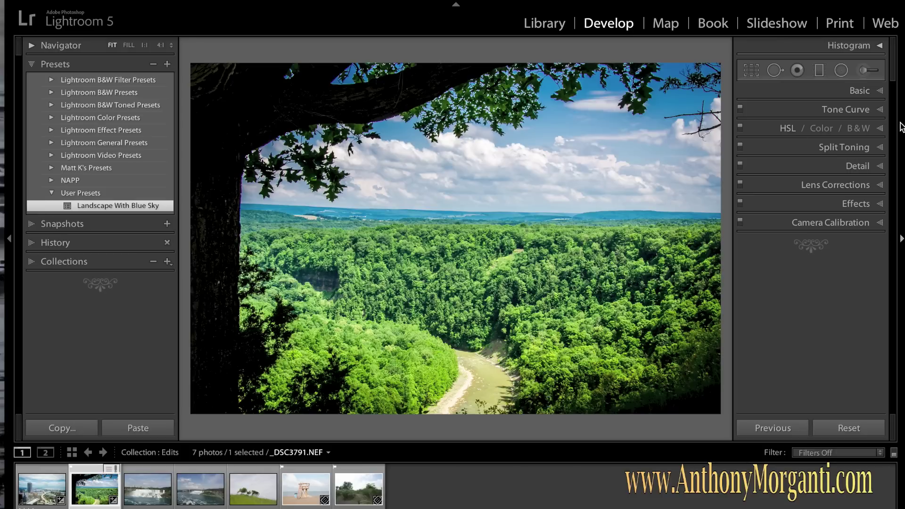
click(879, 91)
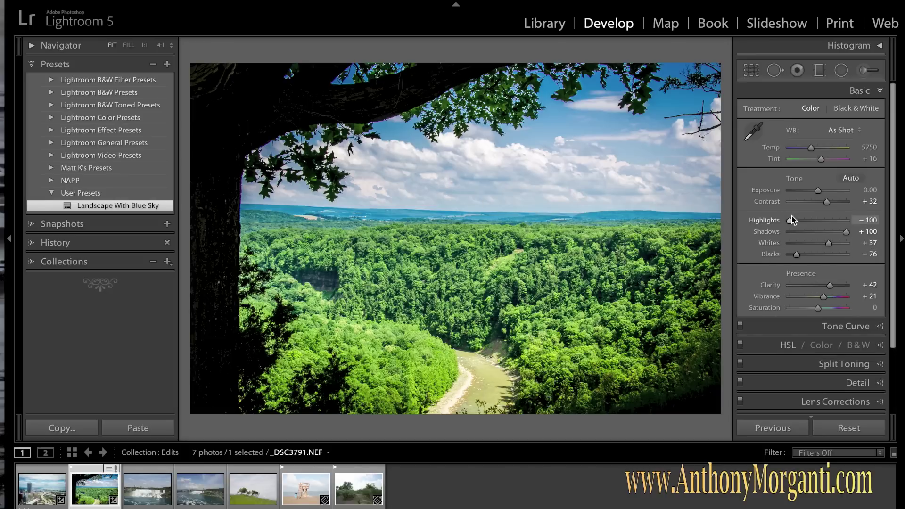
key(alt)
alt+click(828, 244)
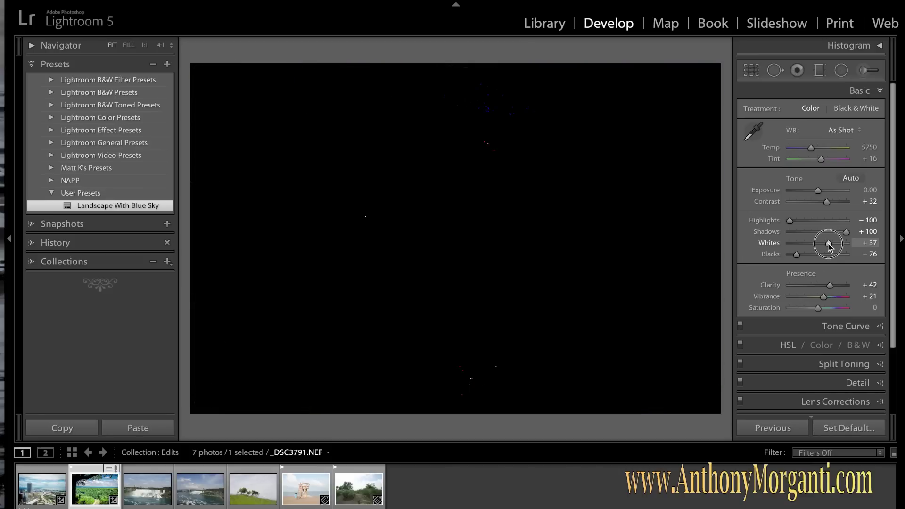
drag(828, 245, 828, 244)
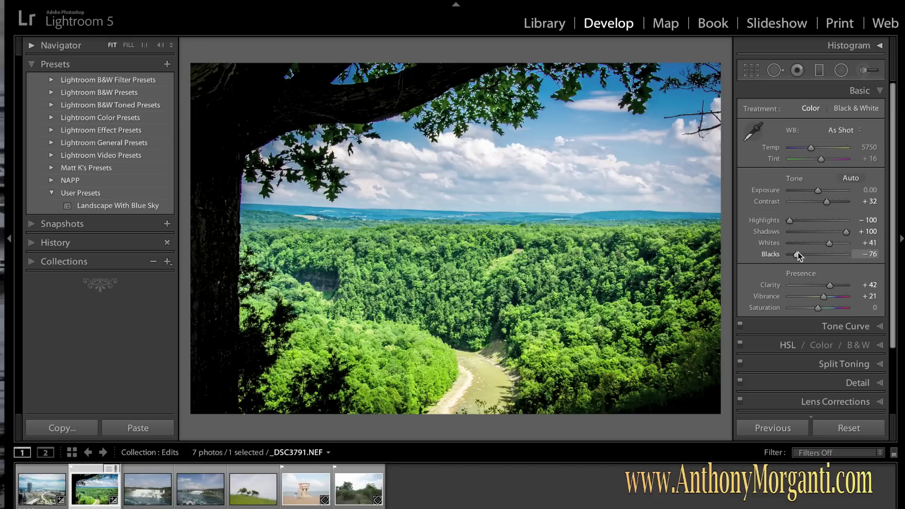
alt+click(796, 255)
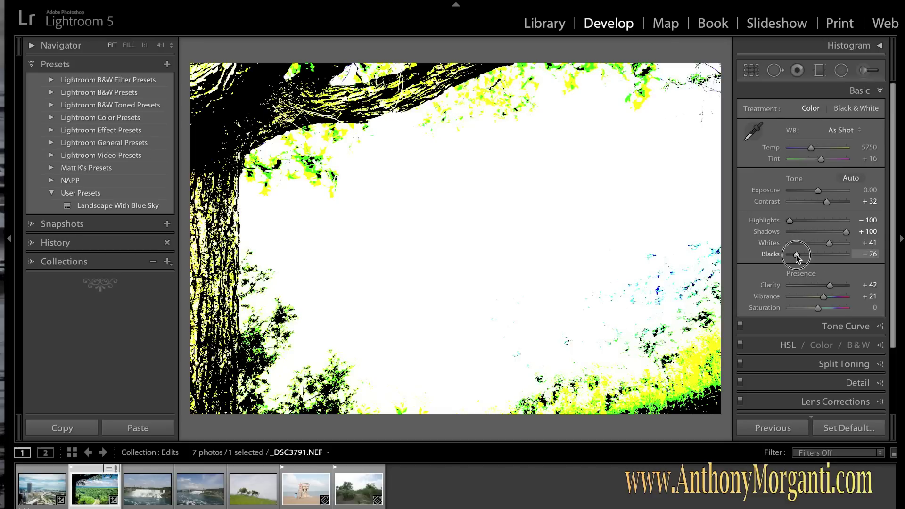
drag(796, 255, 802, 255)
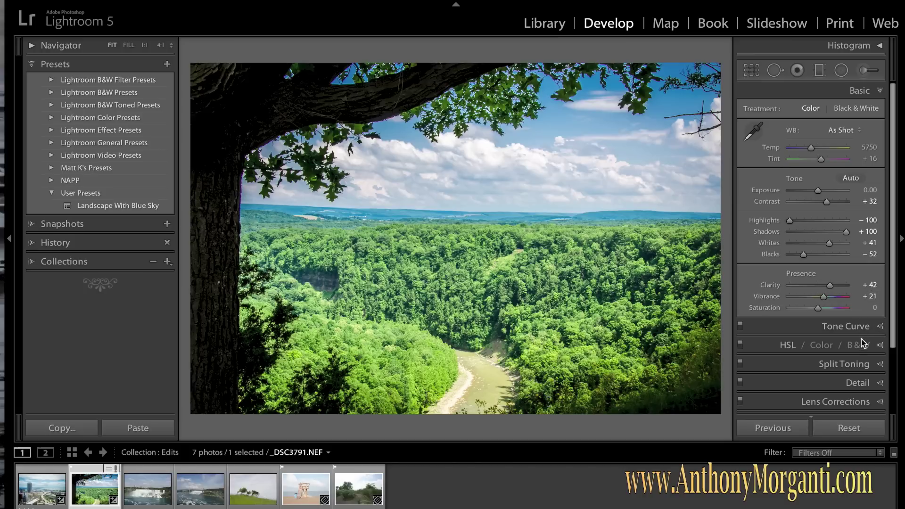
Step: Test-rotate the gorge photo, reset its straighten angle to 0.00, and review Lens Corrections
click(879, 92)
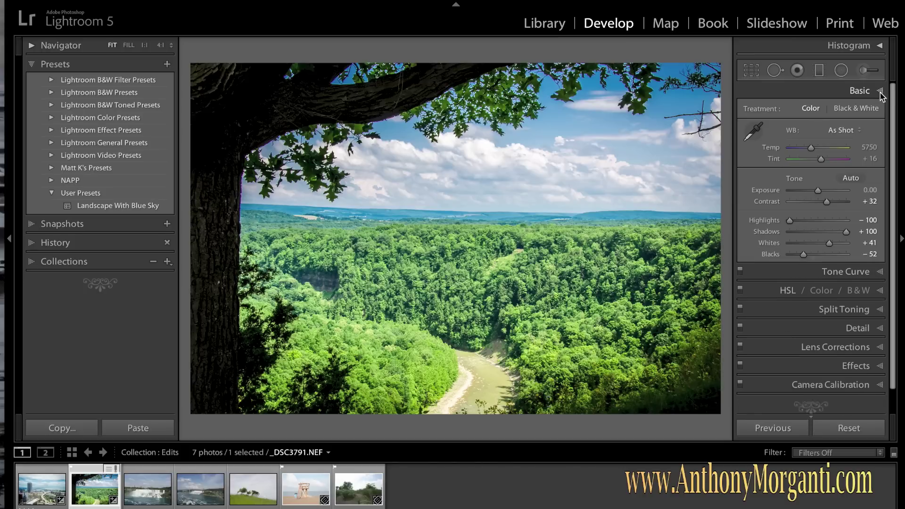
click(752, 71)
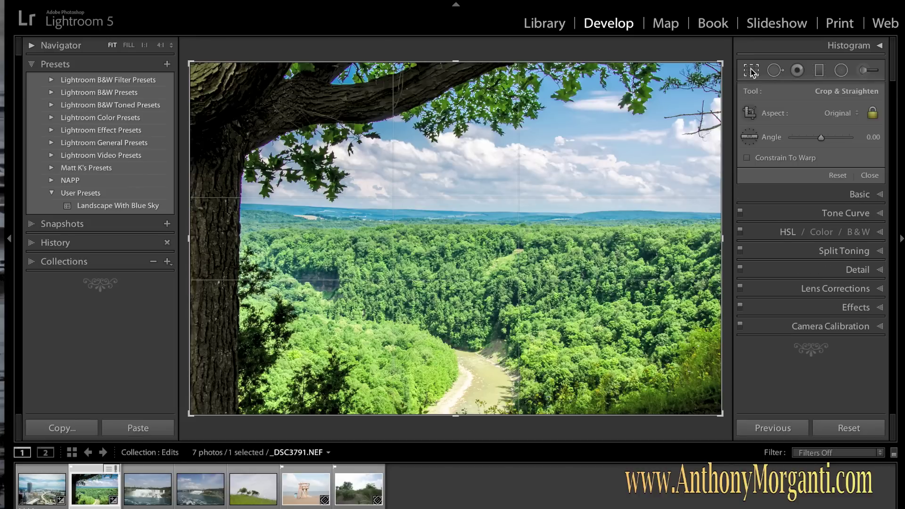
mouse_move(821, 138)
mouse_down()
mouse_move(829, 139)
mouse_move(818, 140)
mouse_up()
double_click(819, 139)
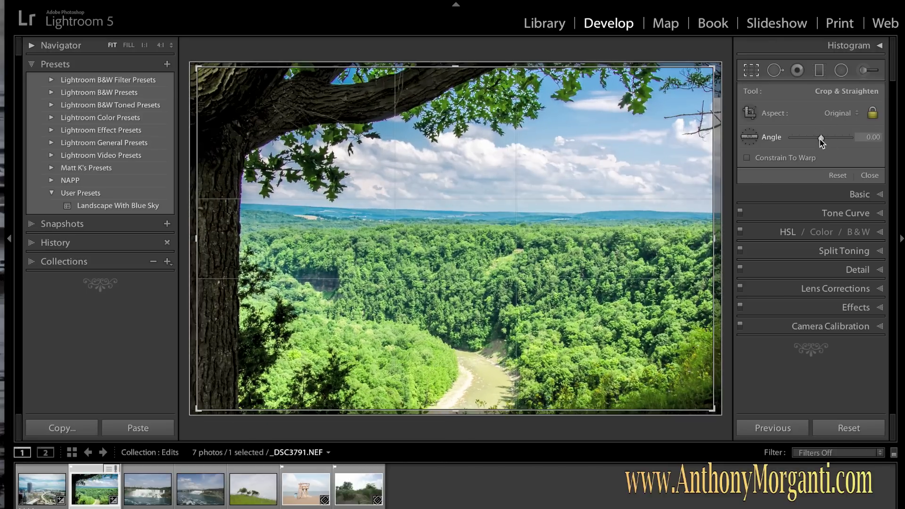
click(749, 75)
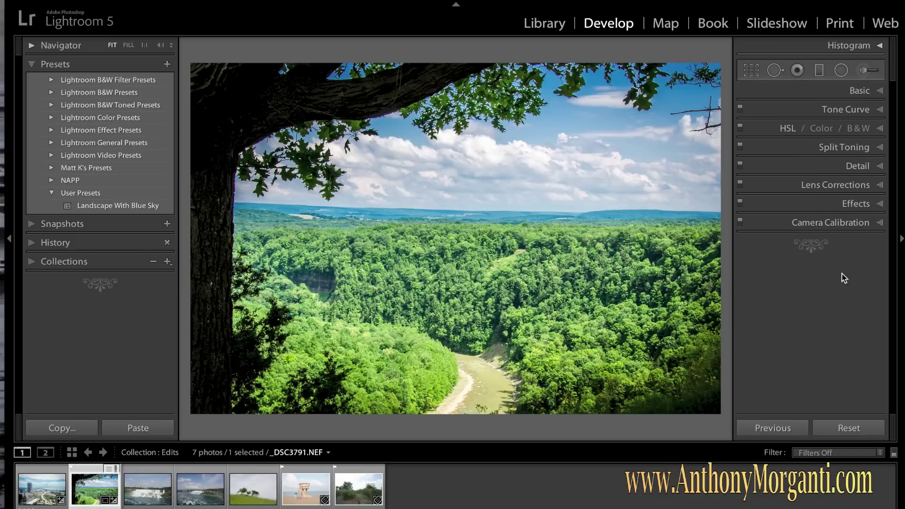
click(872, 184)
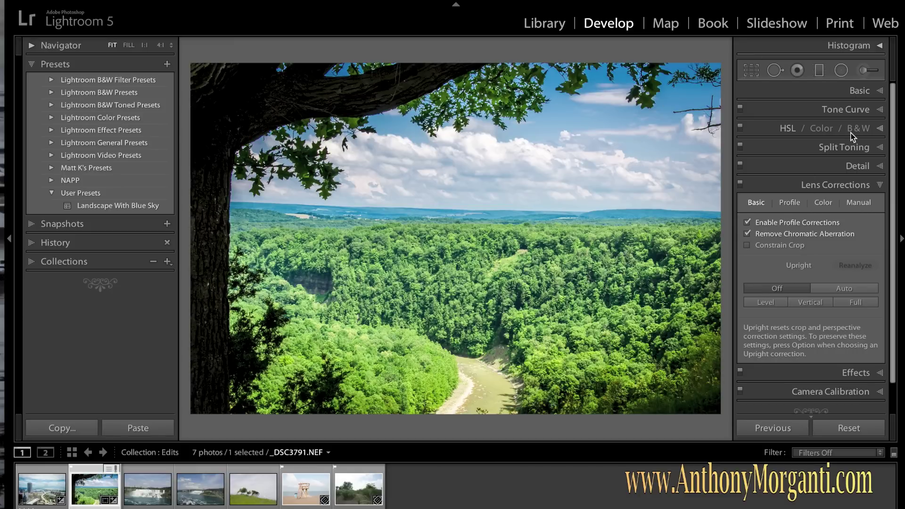
click(879, 185)
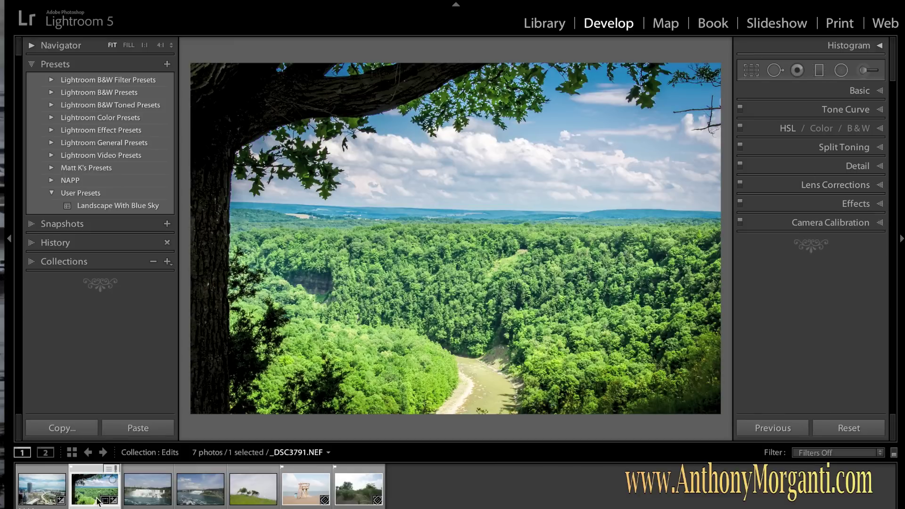
Step: Apply Landscape With Blue Sky to the Niagara Falls photo, then set Whites +53 and Blacks -44
click(135, 493)
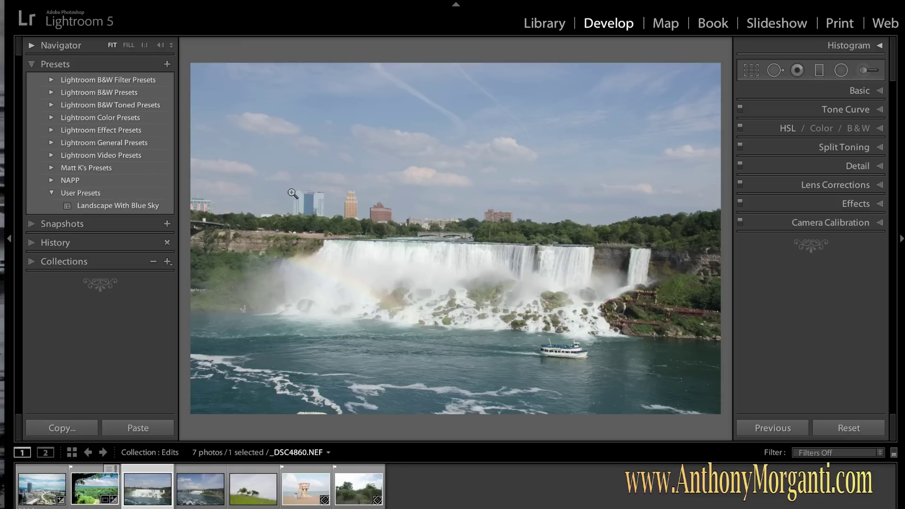
click(116, 206)
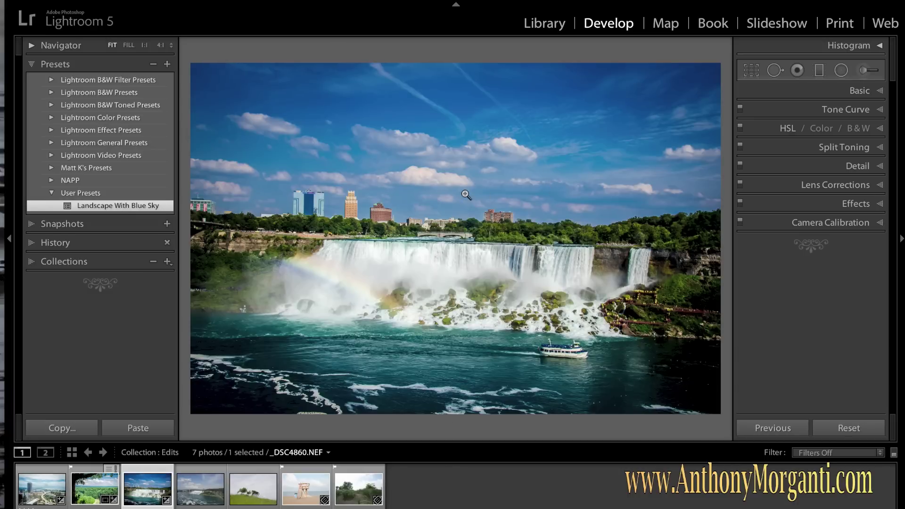
click(880, 91)
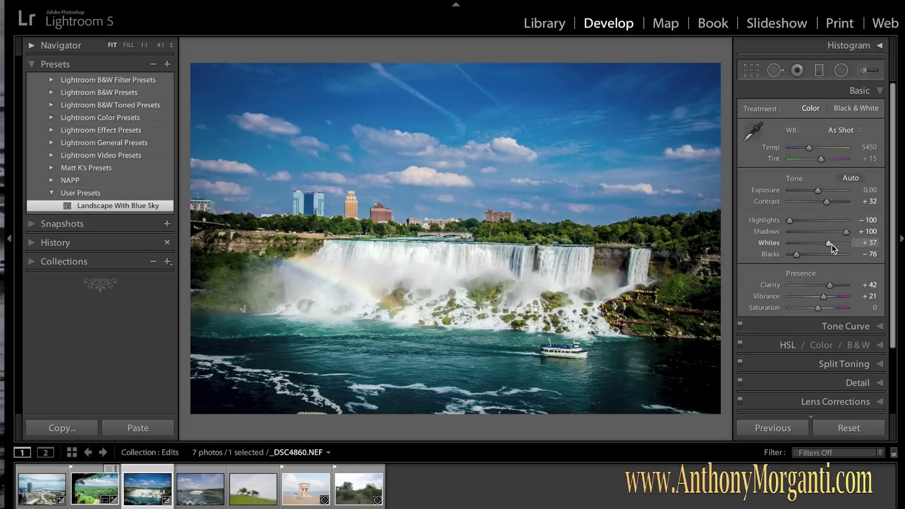
key(alt)
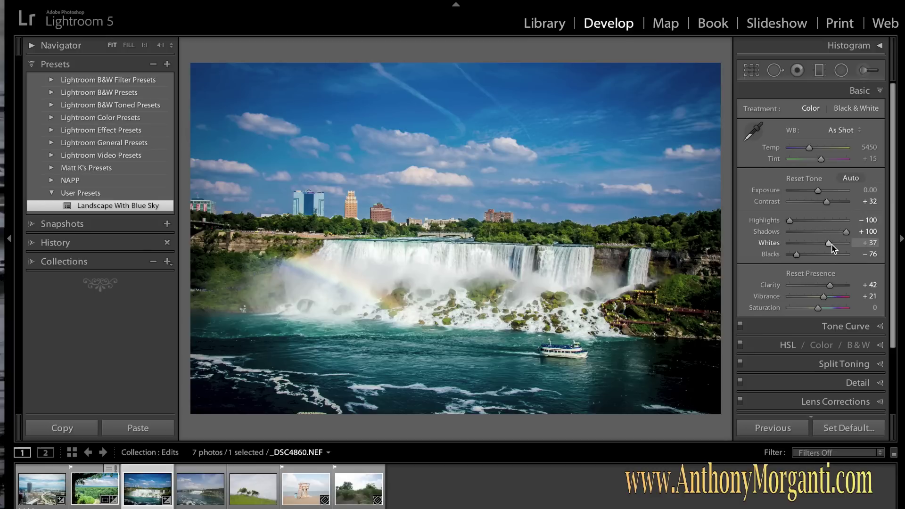
alt+click(829, 243)
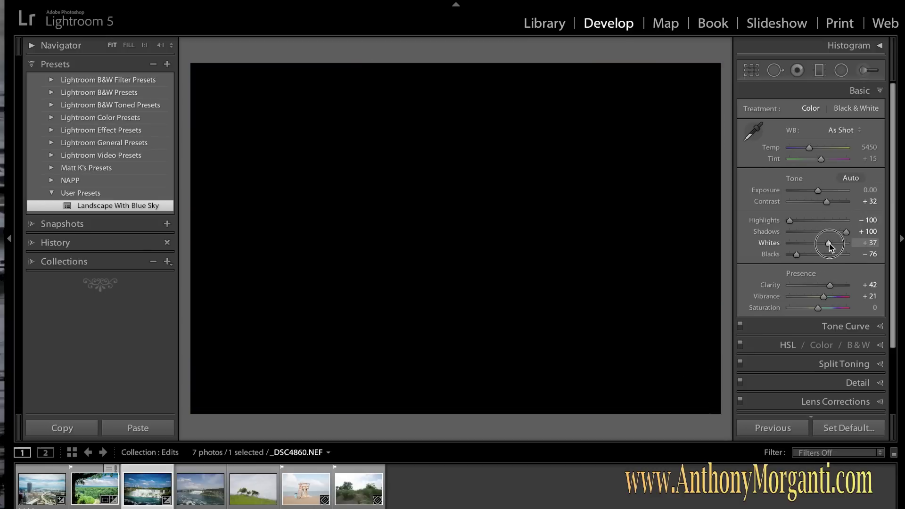
drag(829, 243, 808, 255)
key(alt)
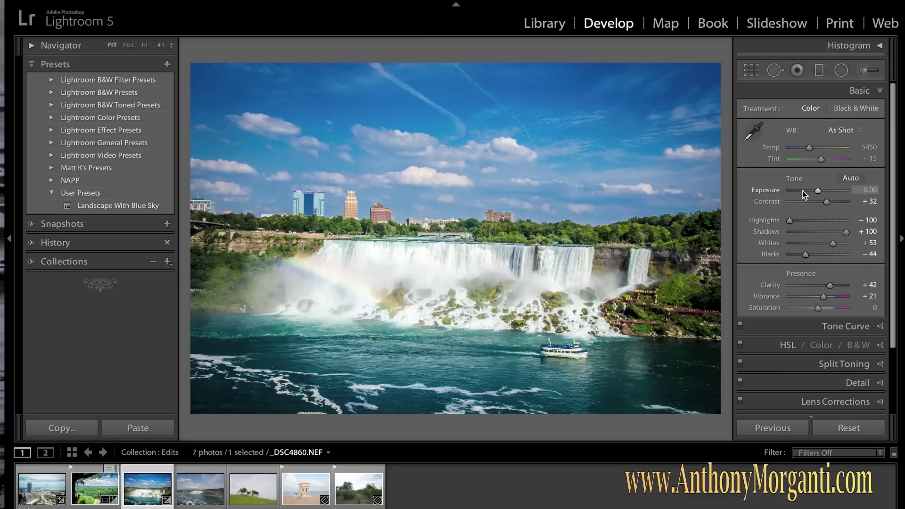
click(879, 91)
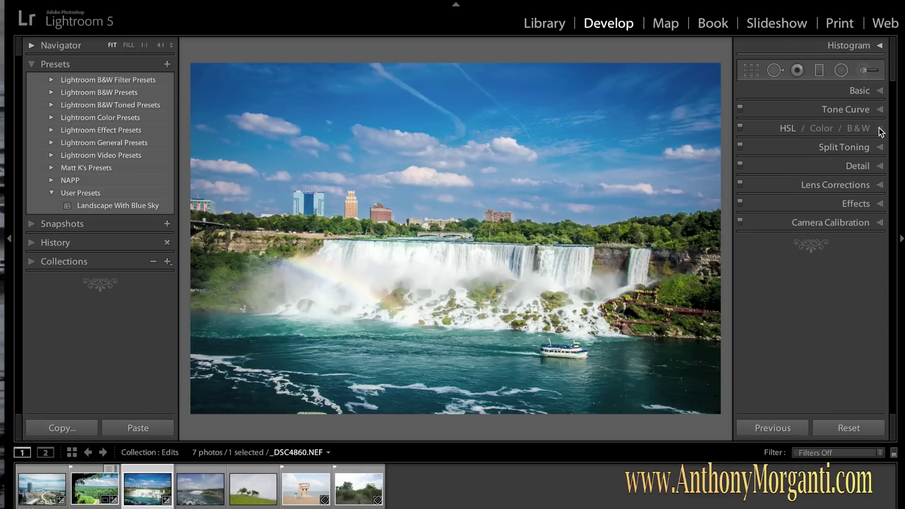
Step: Raise the falls photo's Blue luminance slightly in the HSL panel
click(880, 130)
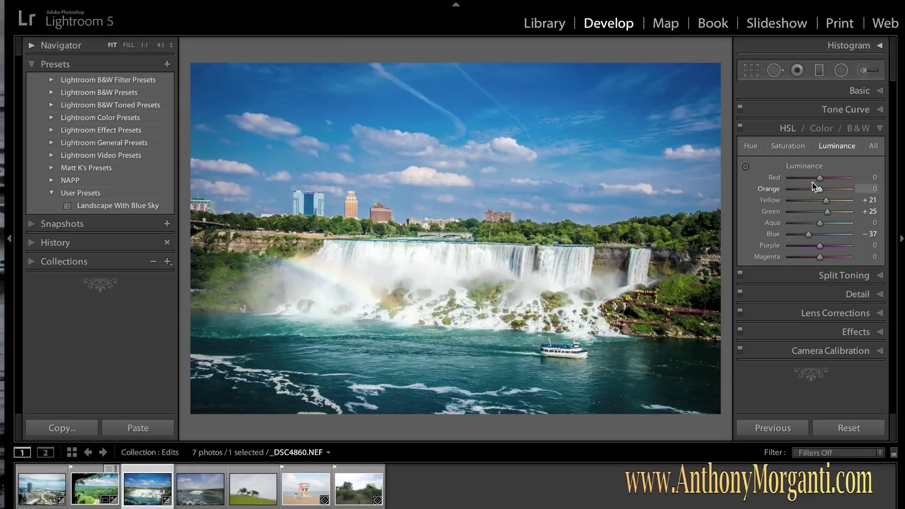
drag(809, 236, 817, 237)
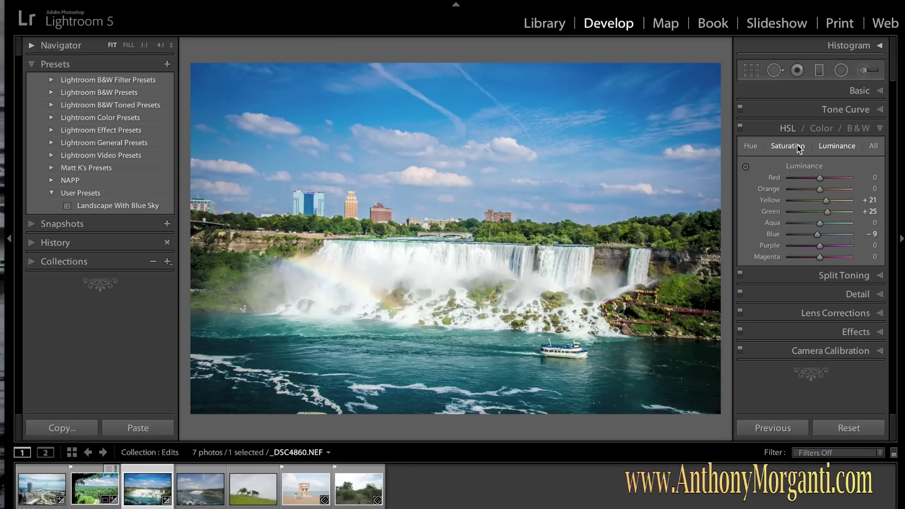
click(813, 127)
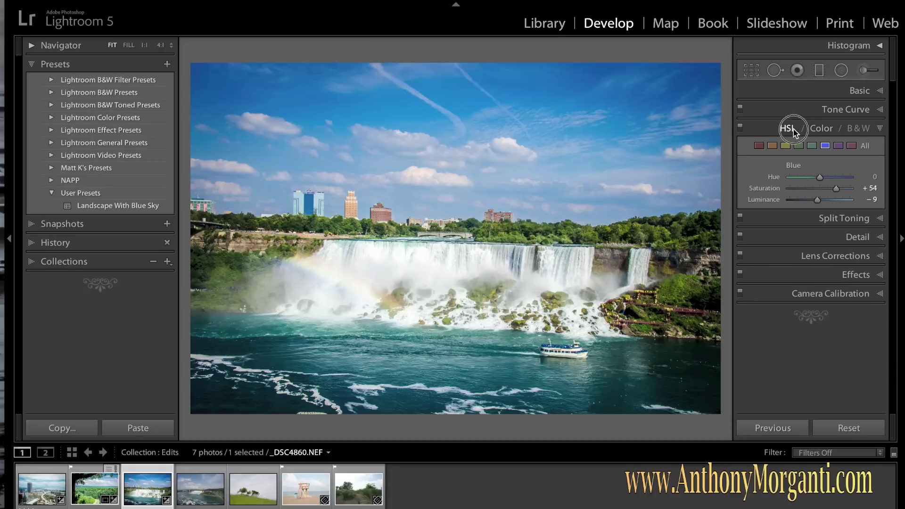
click(792, 129)
Step: Lower Blue saturation to +30 and collapse the HSL panel
click(781, 149)
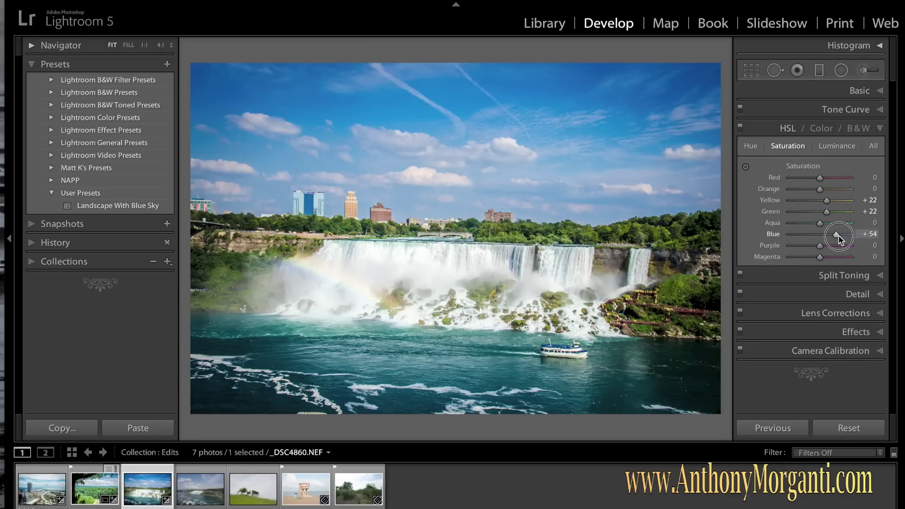
drag(839, 236, 830, 233)
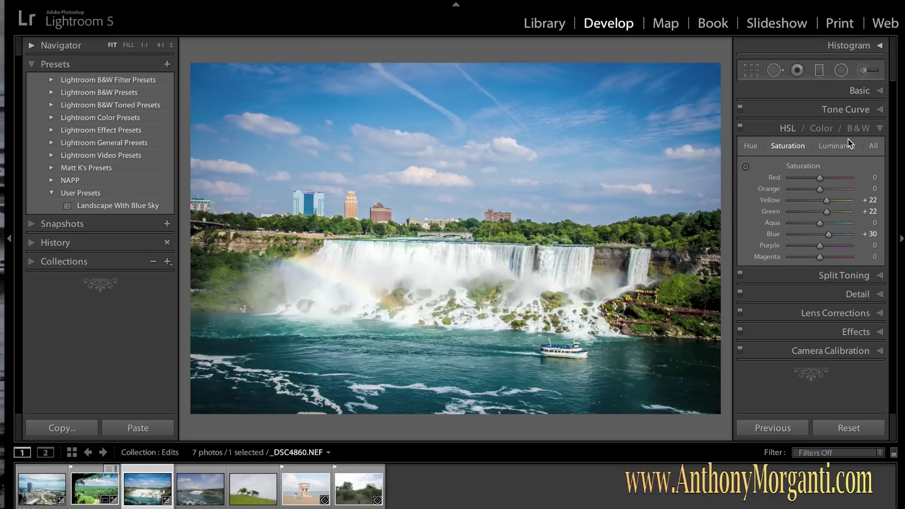
click(879, 130)
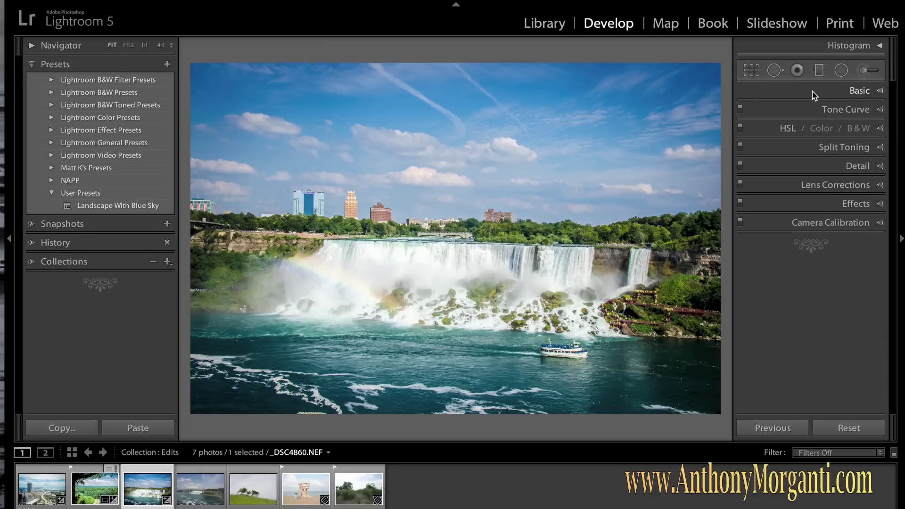
click(746, 69)
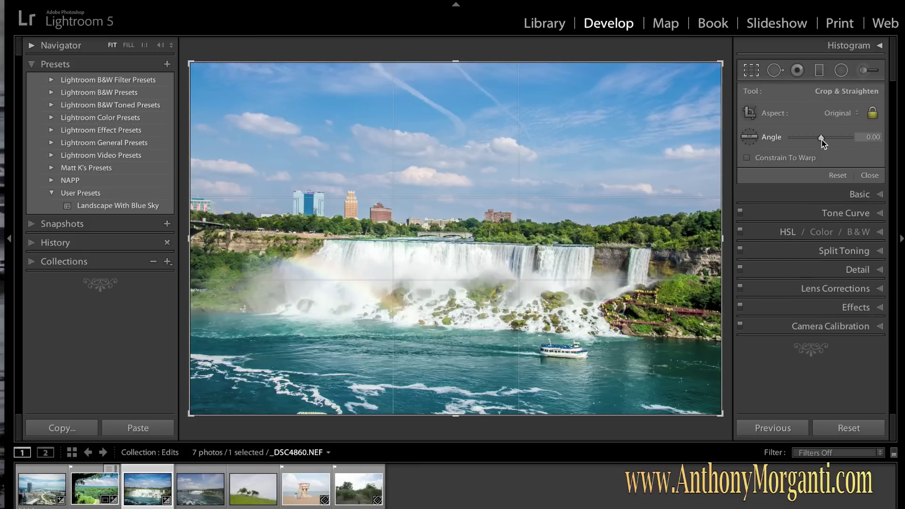
Step: Straighten the falls photo to a -1.29° angle
drag(821, 140, 819, 140)
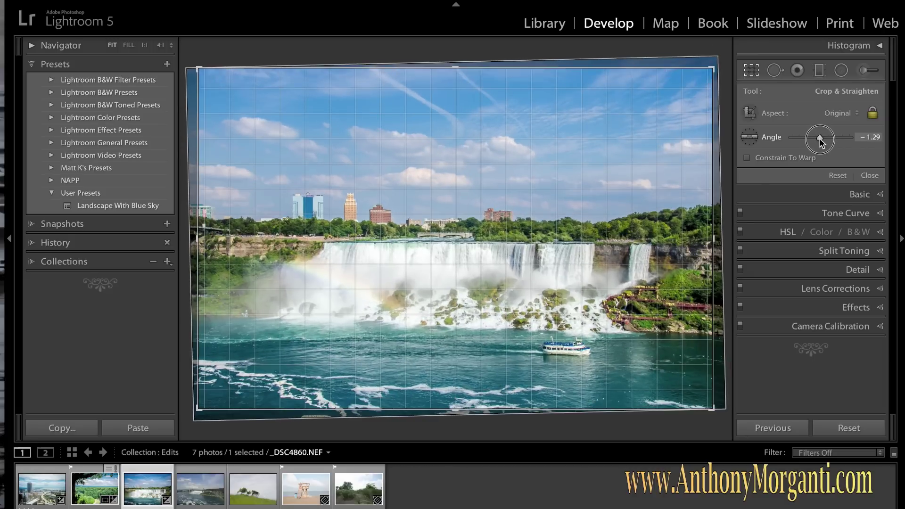
drag(819, 140, 819, 140)
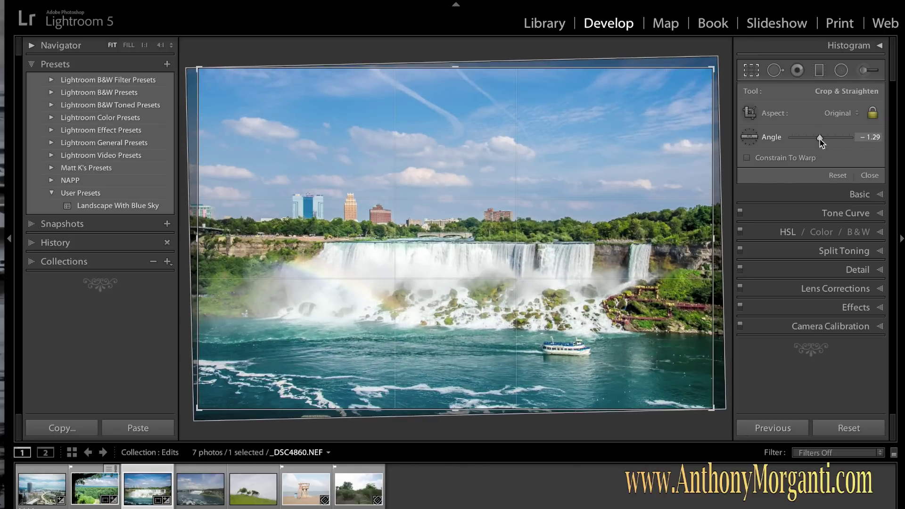
key(r)
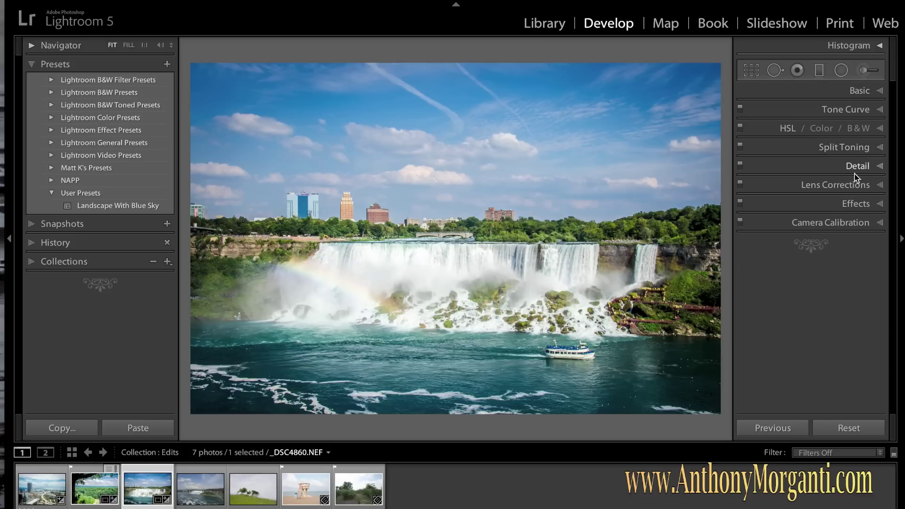
Step: Enable Profile Corrections and Remove Chromatic Aberration in Lens Corrections
click(856, 183)
click(747, 221)
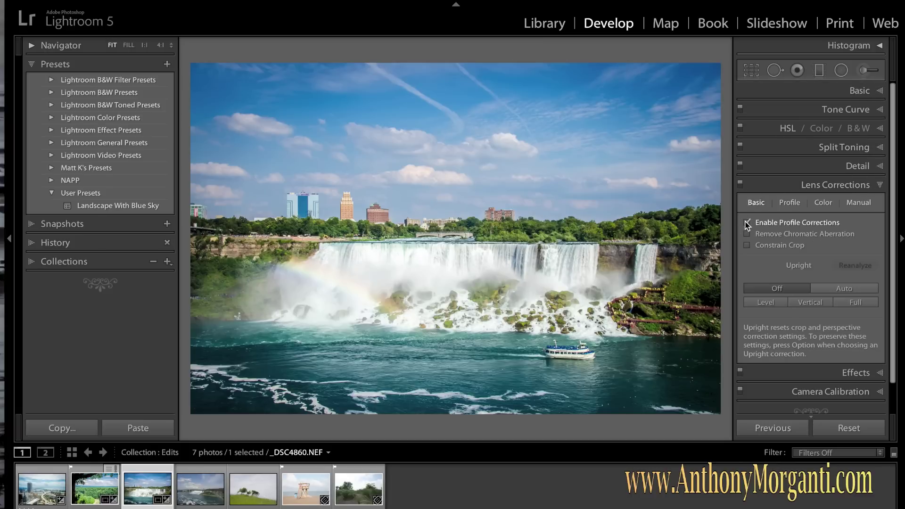
click(748, 233)
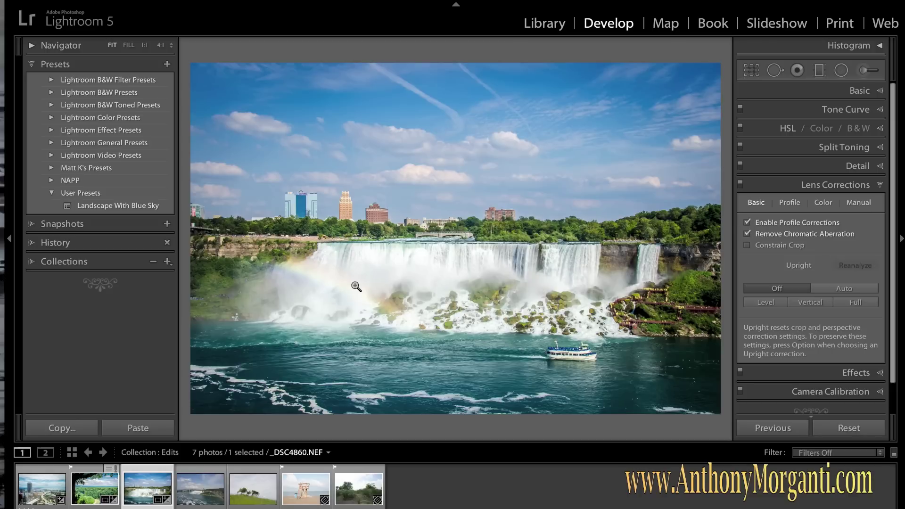
Step: Apply Landscape With Blue Sky to _DSC4865.NEF and set Whites +68, Blacks -57
click(196, 490)
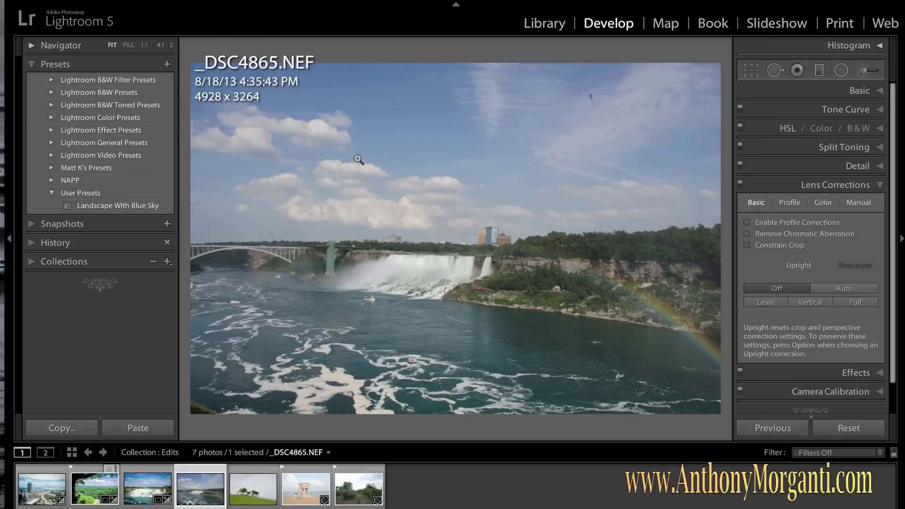
click(118, 208)
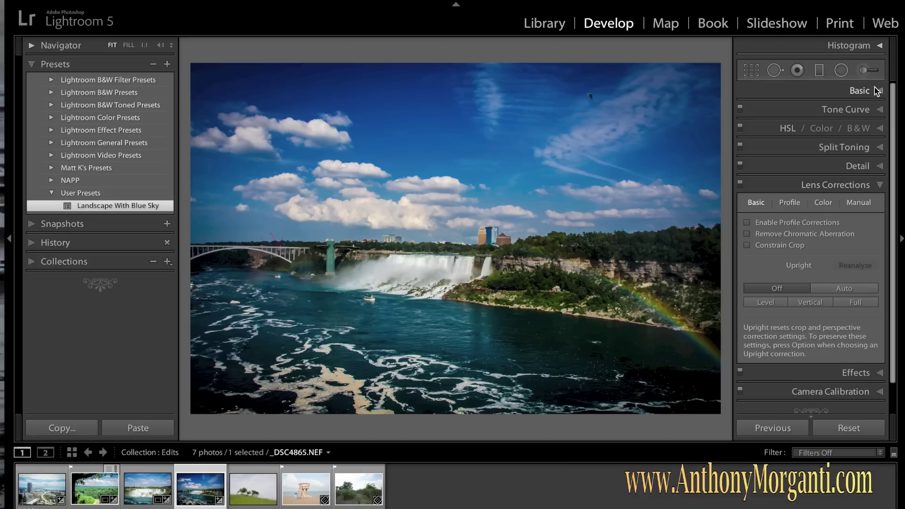
click(877, 90)
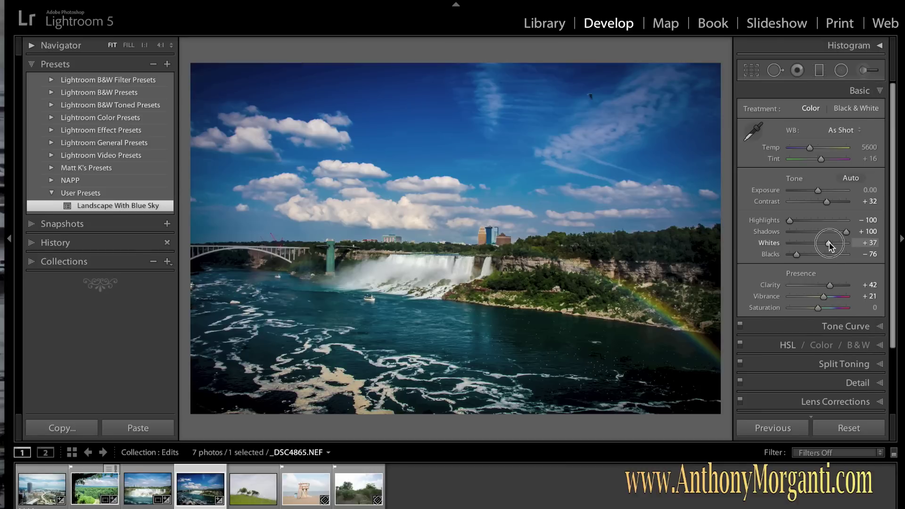
drag(830, 242, 802, 255)
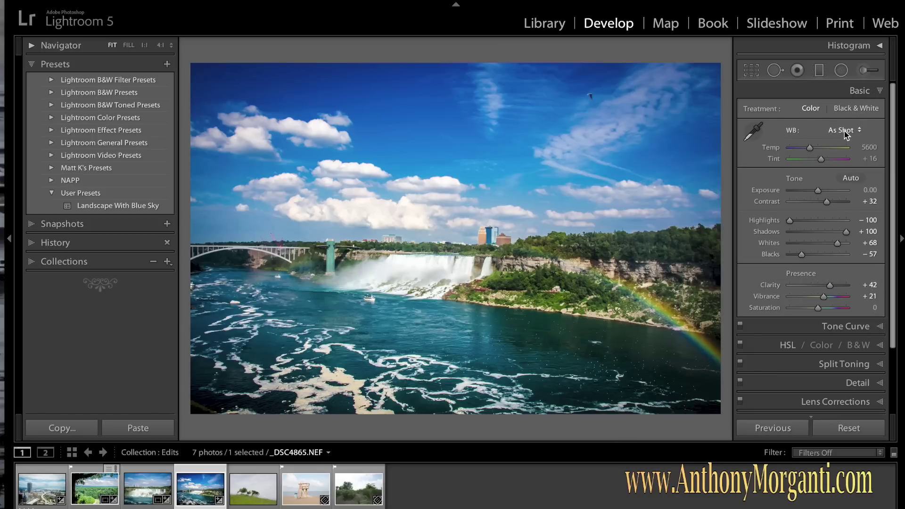
Step: Reduce the river photo's Blue saturation to +39 and check Blue luminance
click(879, 91)
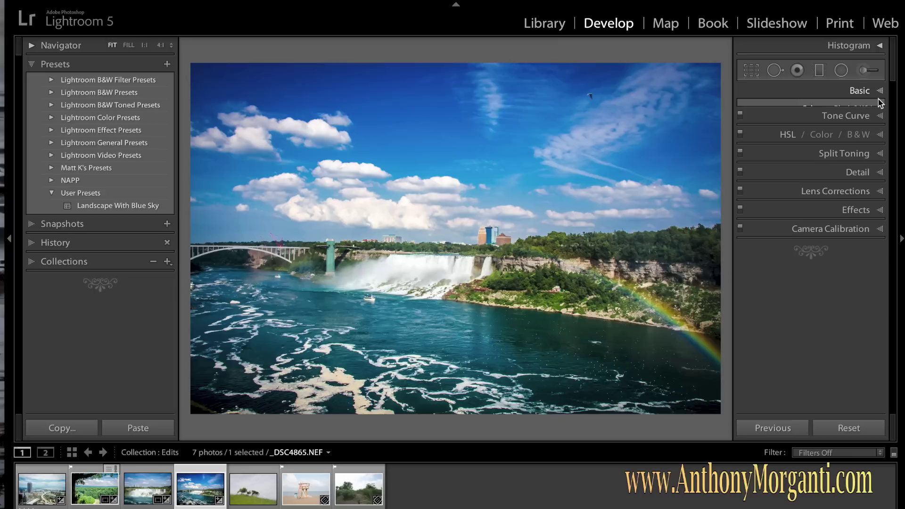
click(880, 130)
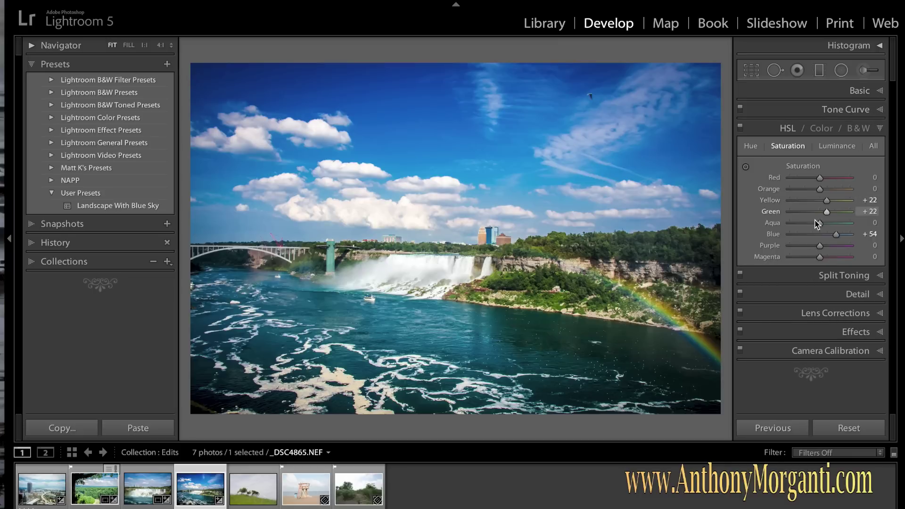
drag(835, 236, 823, 235)
click(836, 147)
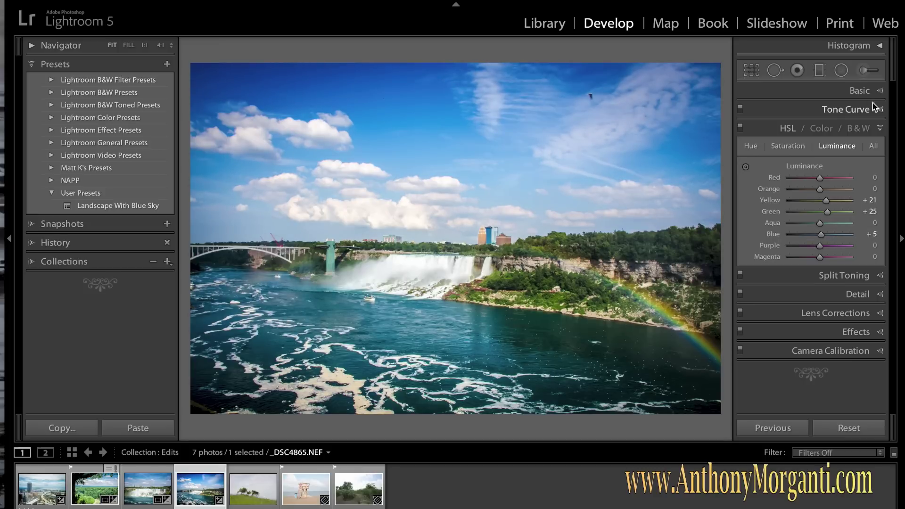
click(877, 129)
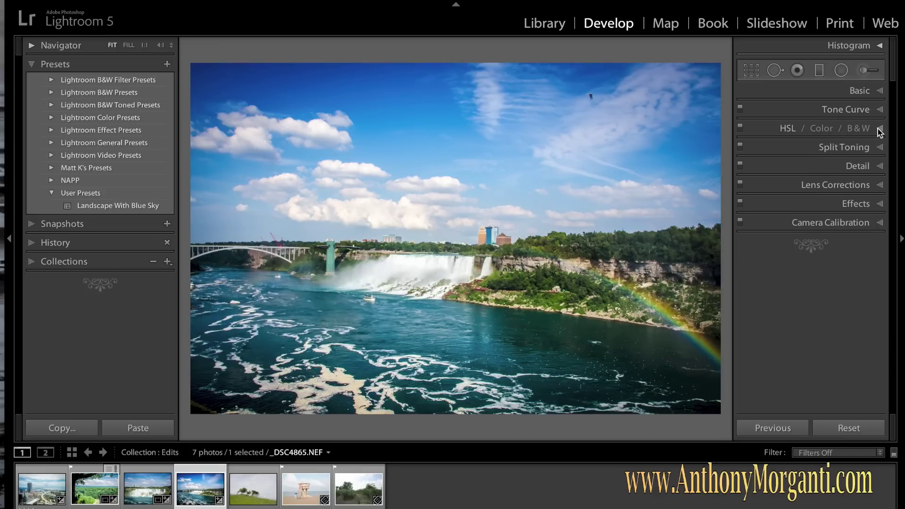
Step: Enable Profile Corrections and Remove Chromatic Aberration in Lens Corrections
click(866, 187)
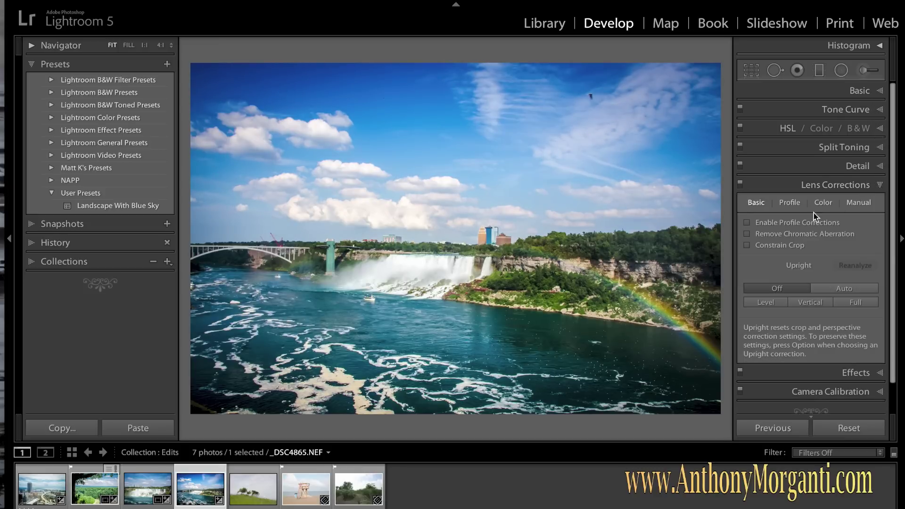
click(747, 221)
click(748, 233)
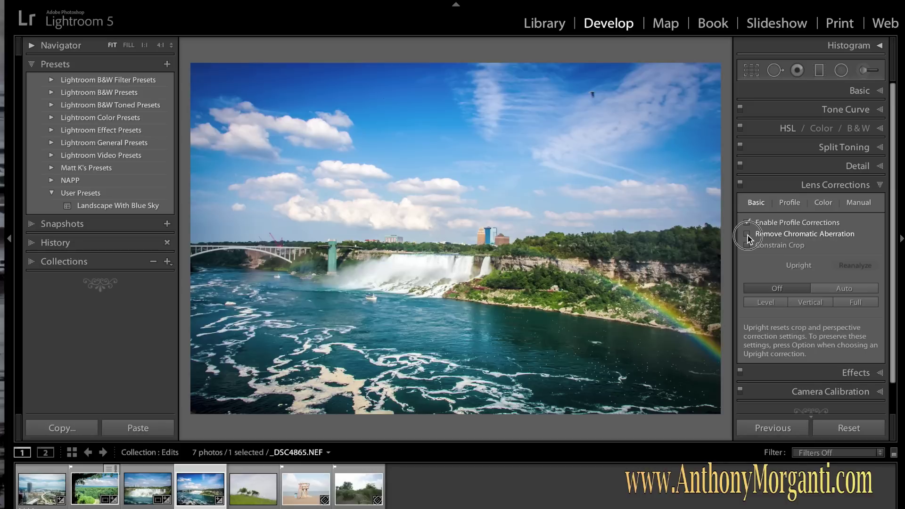
click(874, 185)
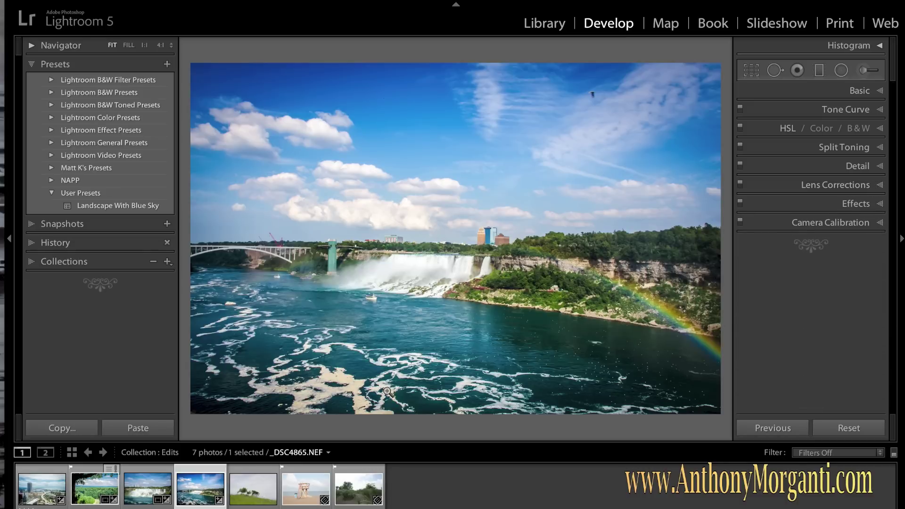
Step: Apply Landscape With Blue Sky to the hillside trees photo and the lifeguard tower photo
click(253, 489)
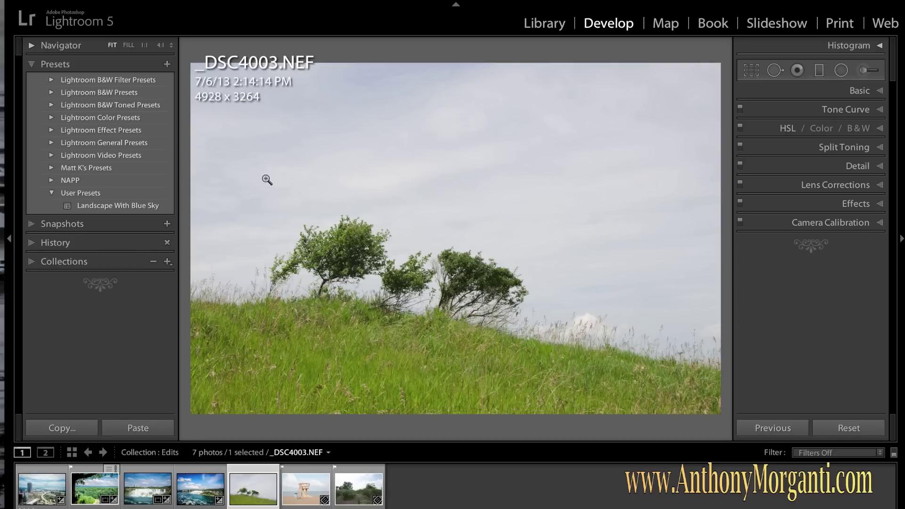
click(94, 205)
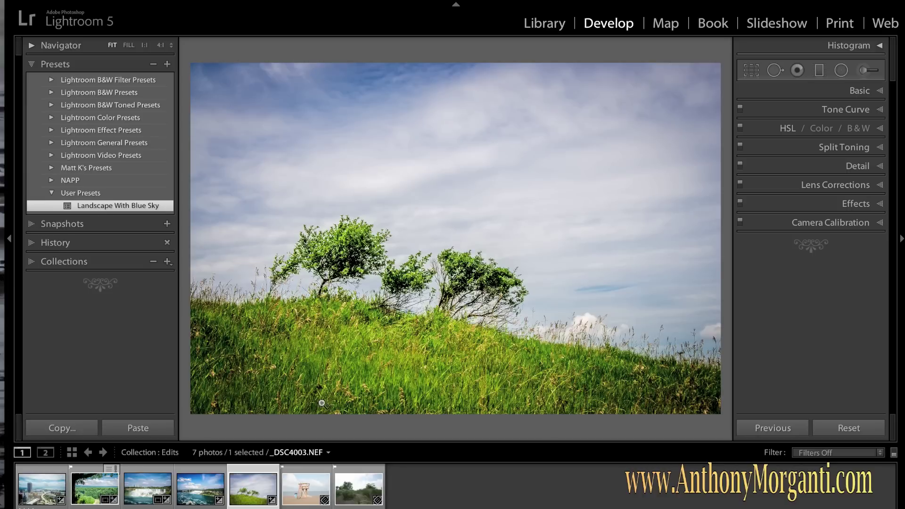
click(303, 497)
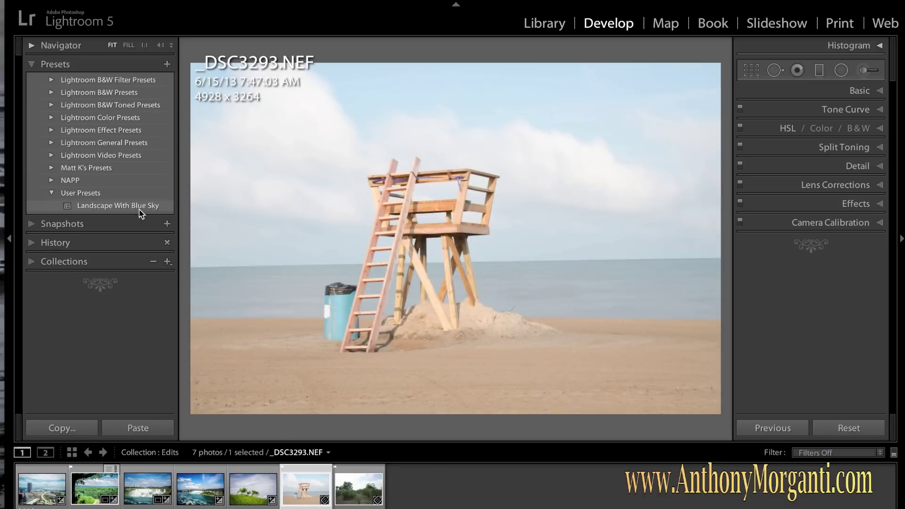
click(128, 205)
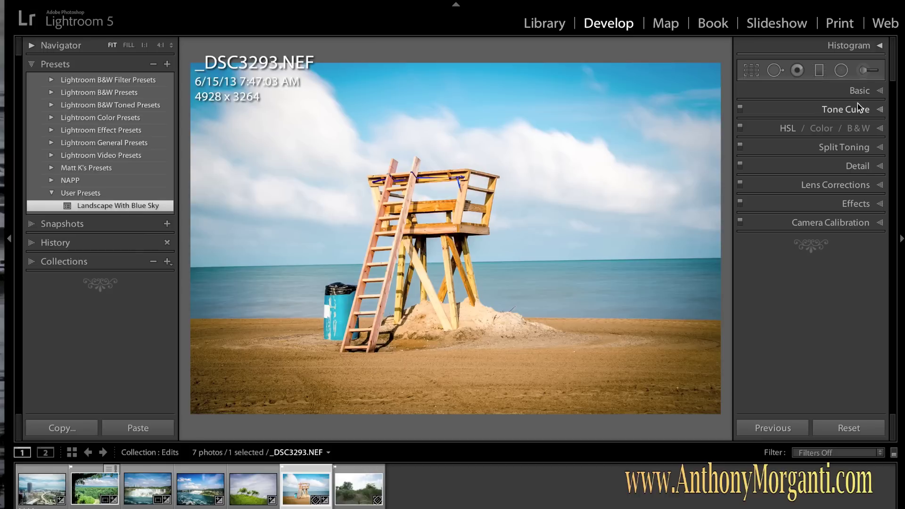
Step: Level the lifeguard tower photo at a 0.93° angle, then move to _DSC3408.NEF
click(751, 70)
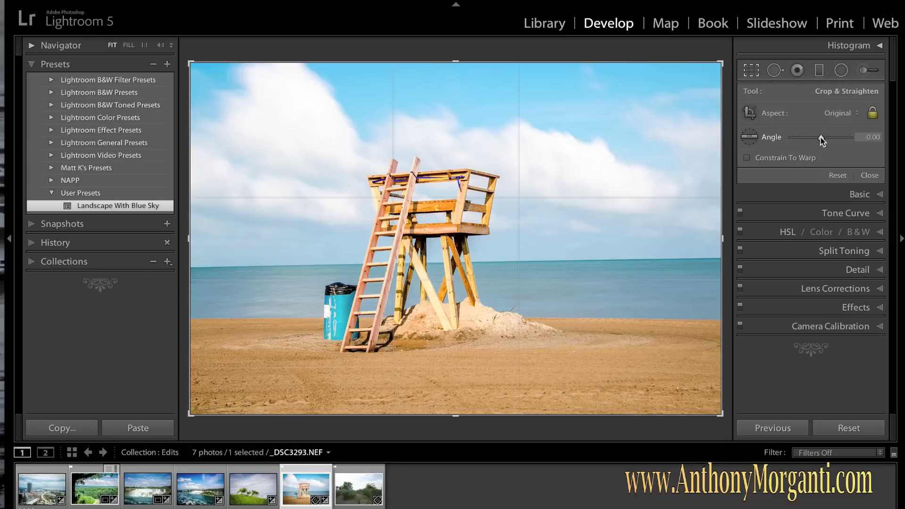
drag(821, 139, 822, 139)
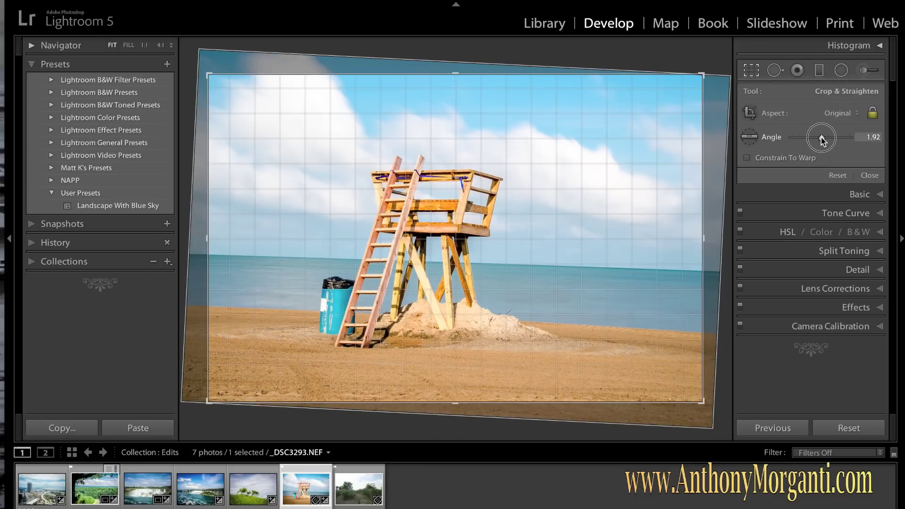
drag(820, 137, 820, 137)
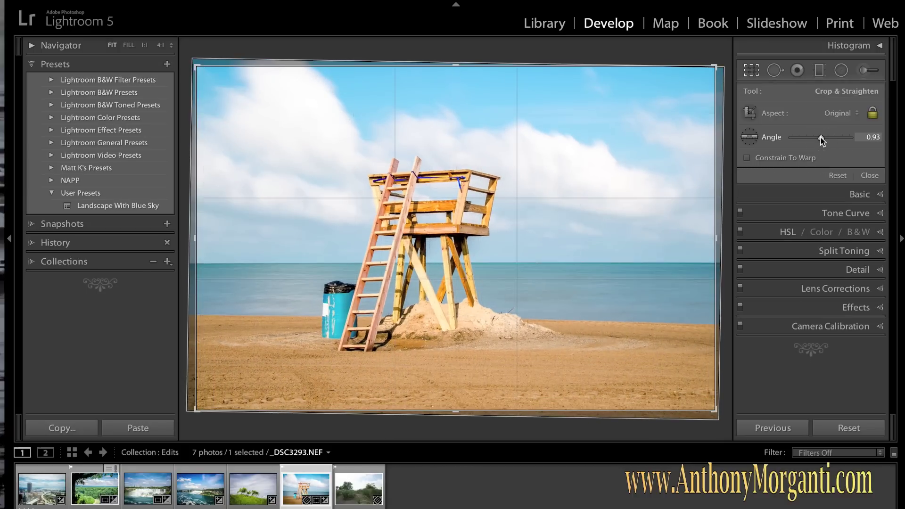
key(Return)
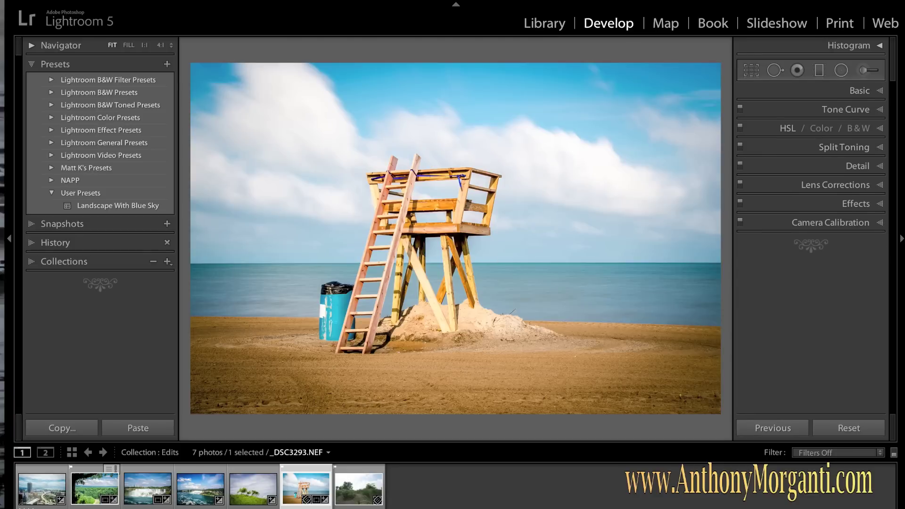
key(Right)
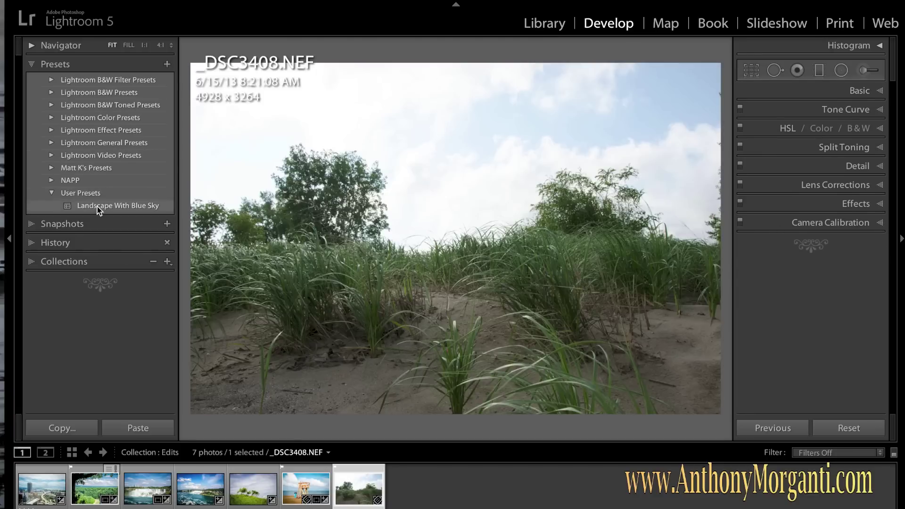
Step: Apply the Landscape With Blue Sky user preset to _DSC3408.NEF
click(97, 207)
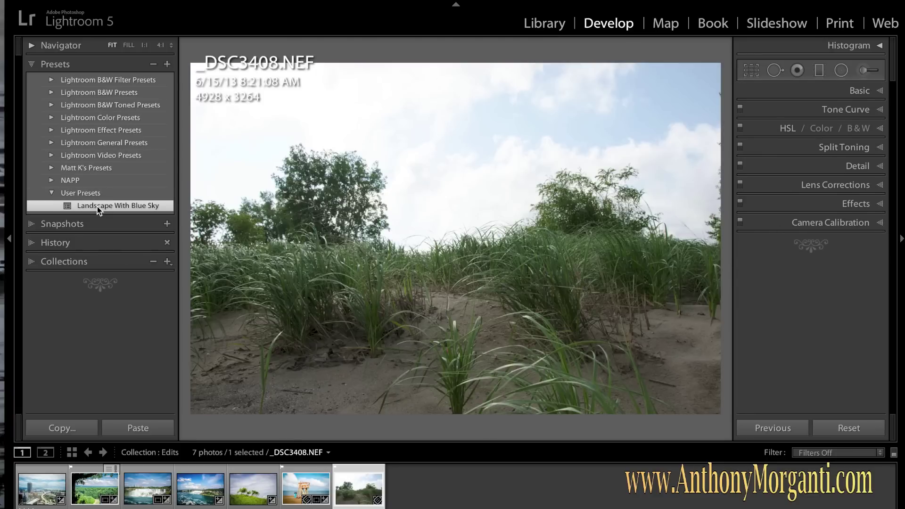